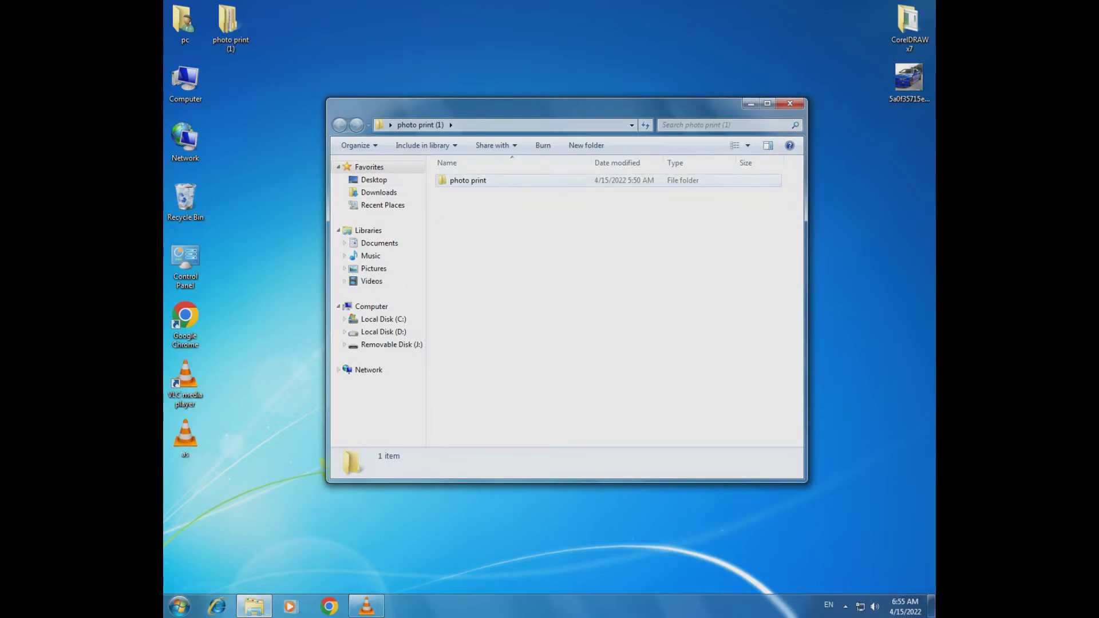
Run the PhotoPRINT SERVER-PRO 5.0v3_en installer from the photo print\PhotoPrint folder and let it extract.
double_click(468, 181)
double_click(466, 206)
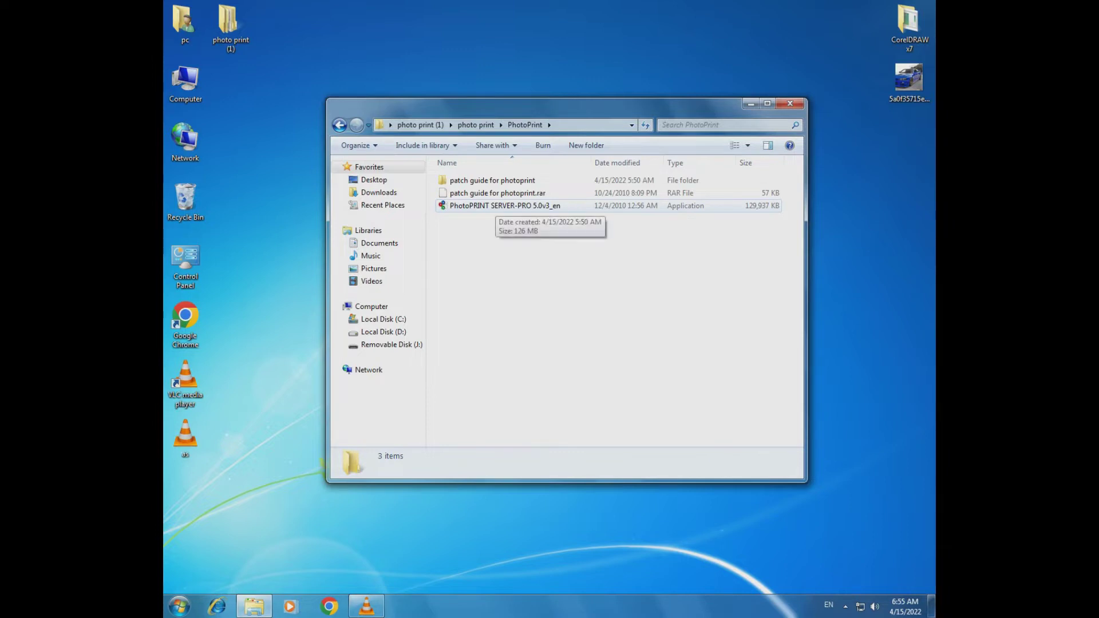
left_click(496, 206)
key("Return")
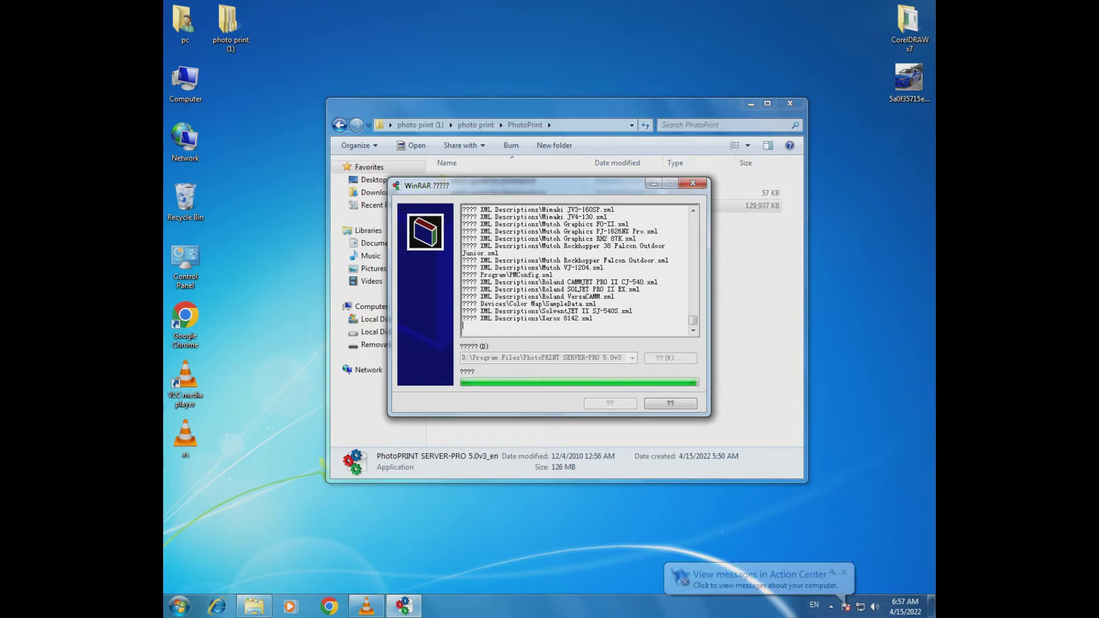
left_click(844, 602)
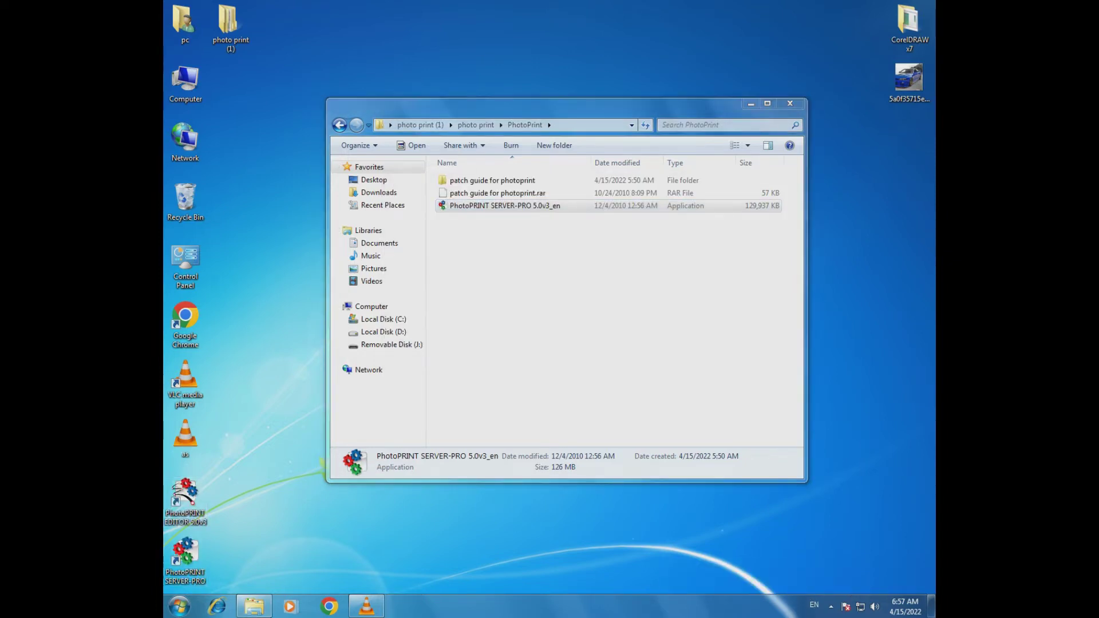
Copy mfc71.dll, msvcp71.dll and msvcr71.dll from the Dll files folder.
left_click(793, 128)
left_click(340, 125)
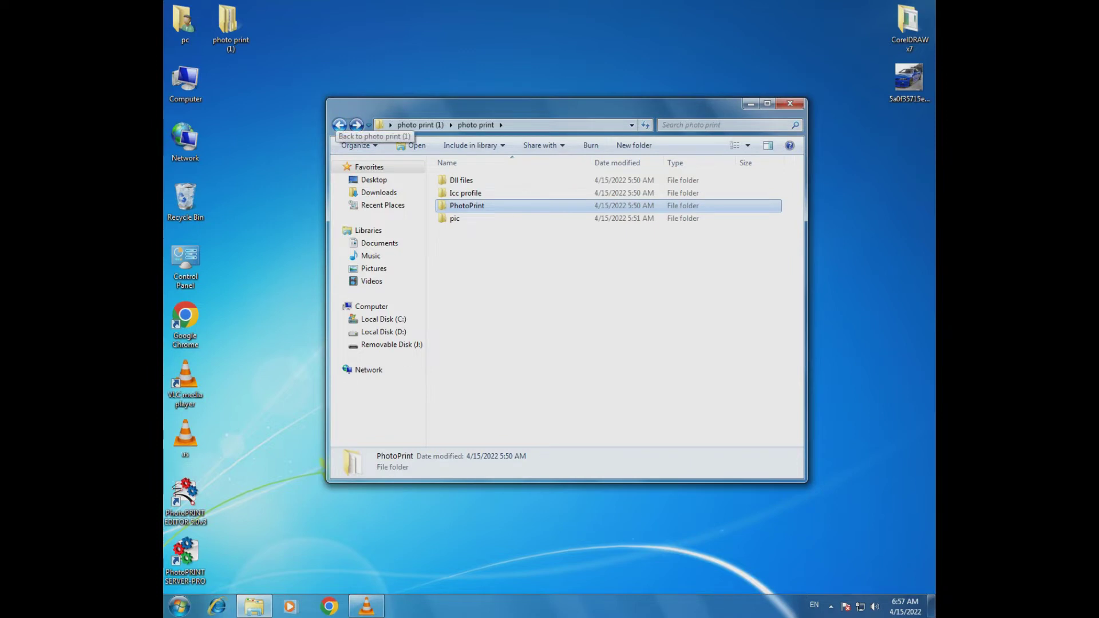
double_click(462, 180)
left_click_drag(504, 243, 464, 180)
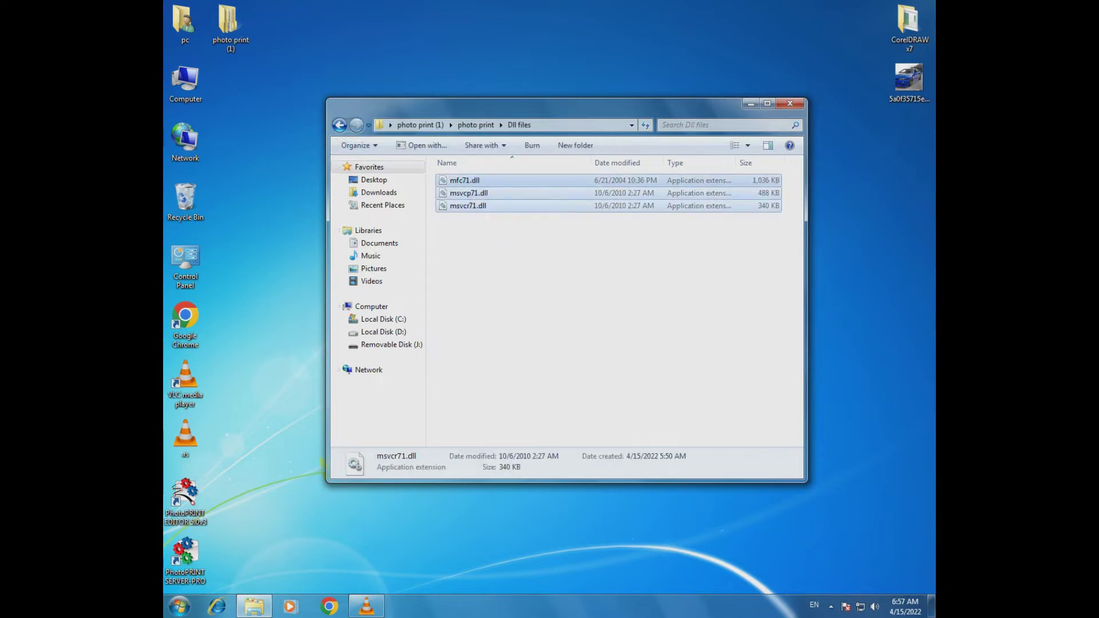
right_click(463, 180)
left_click(496, 238)
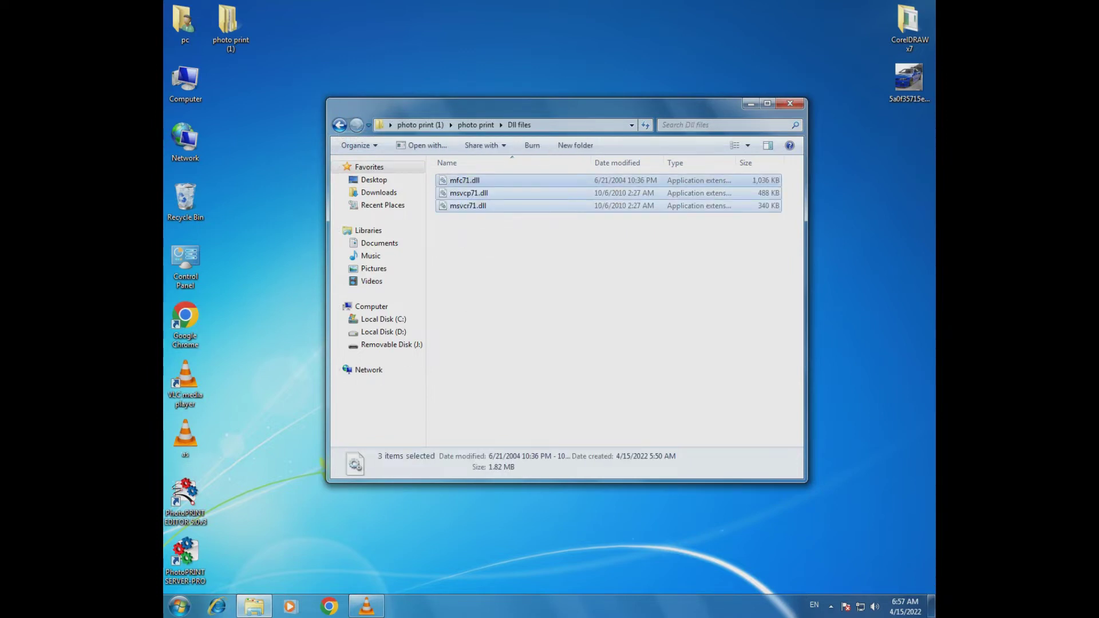
Open the C:\Windows\System32 folder in a separate window.
double_click(185, 84)
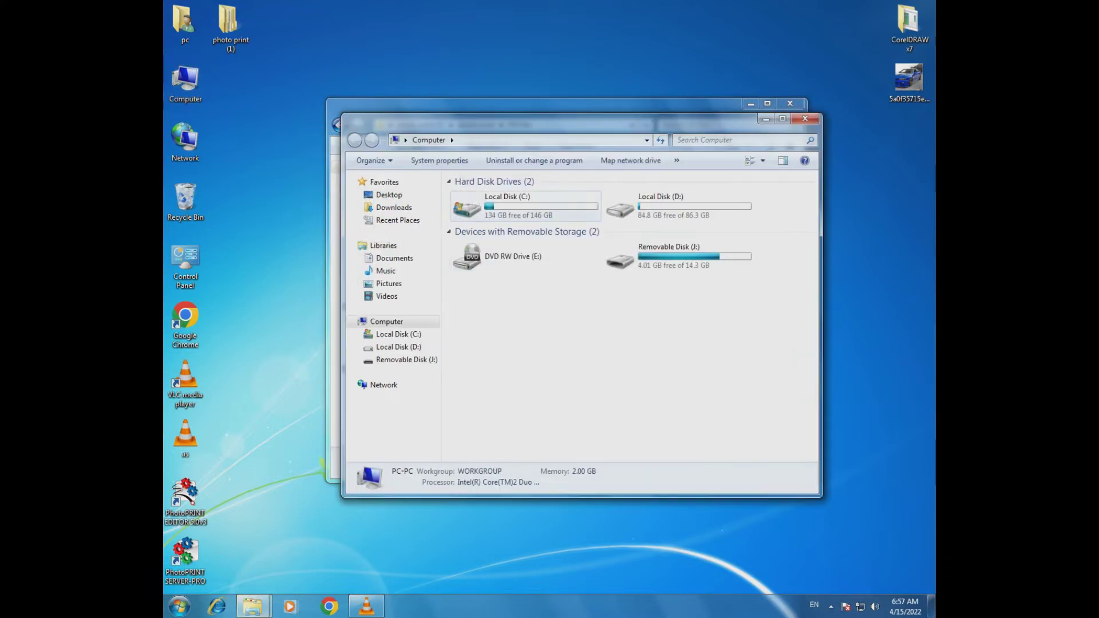
double_click(507, 207)
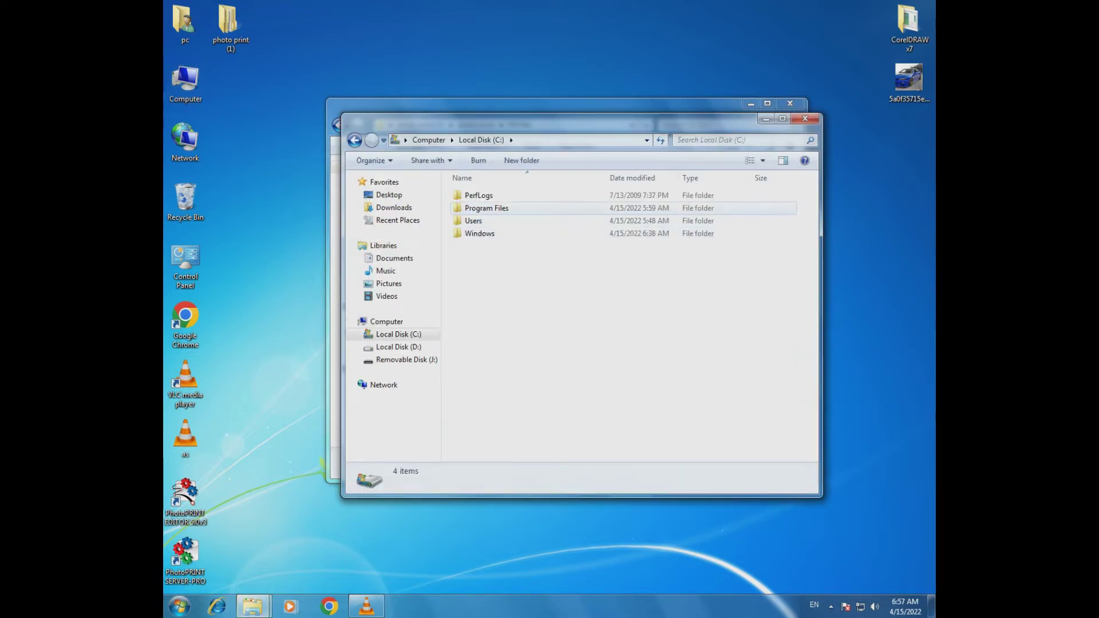
double_click(487, 208)
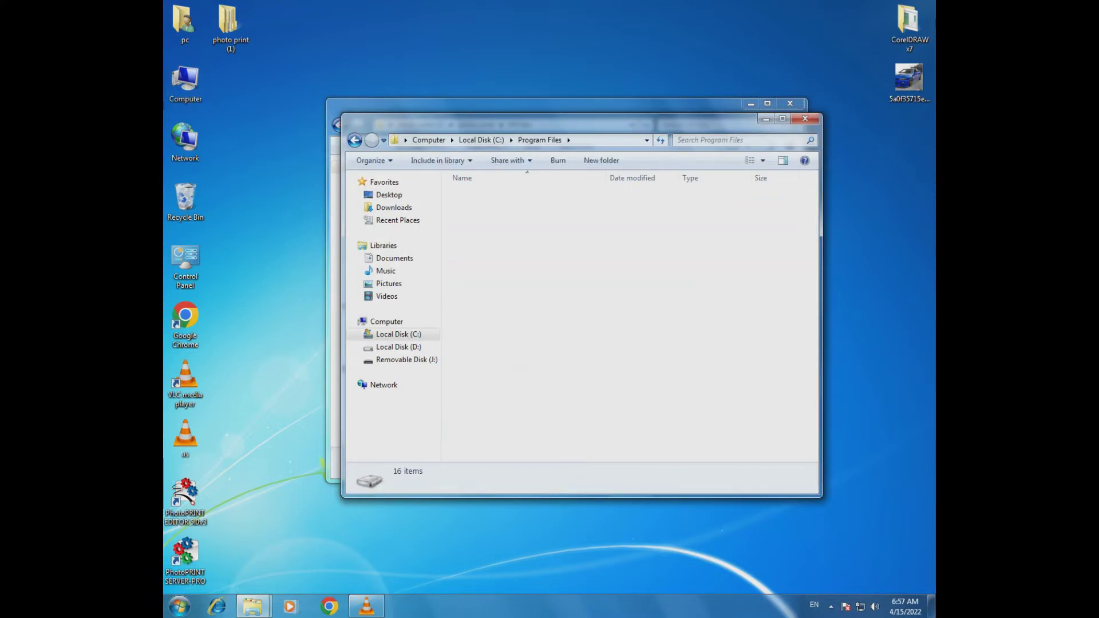
key("BackSpace")
double_click(487, 233)
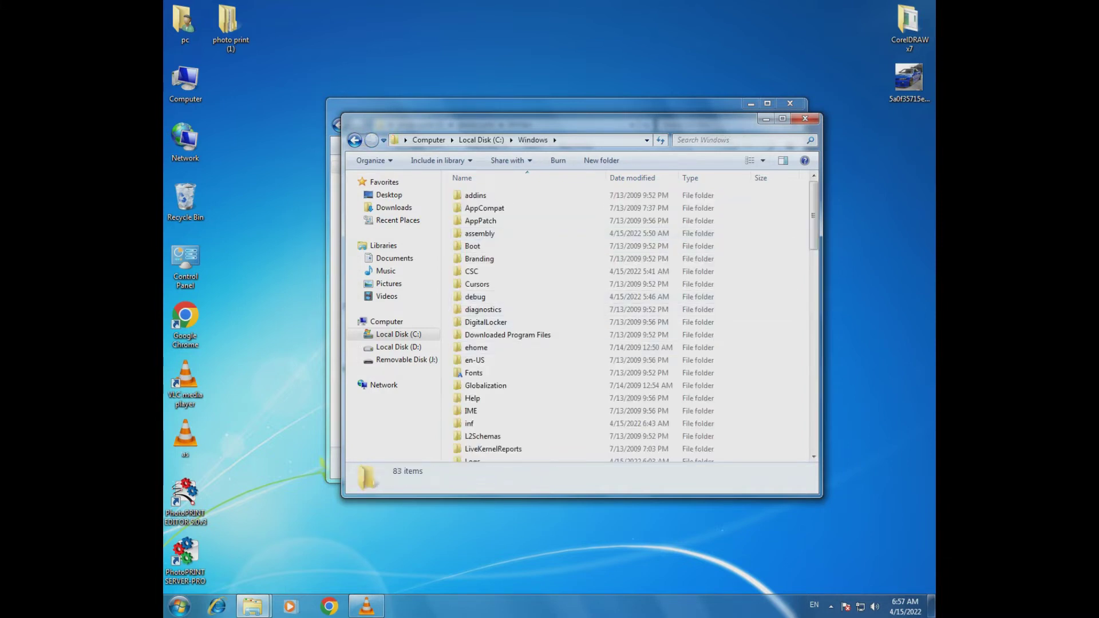
scroll(465, 252, "down", 15)
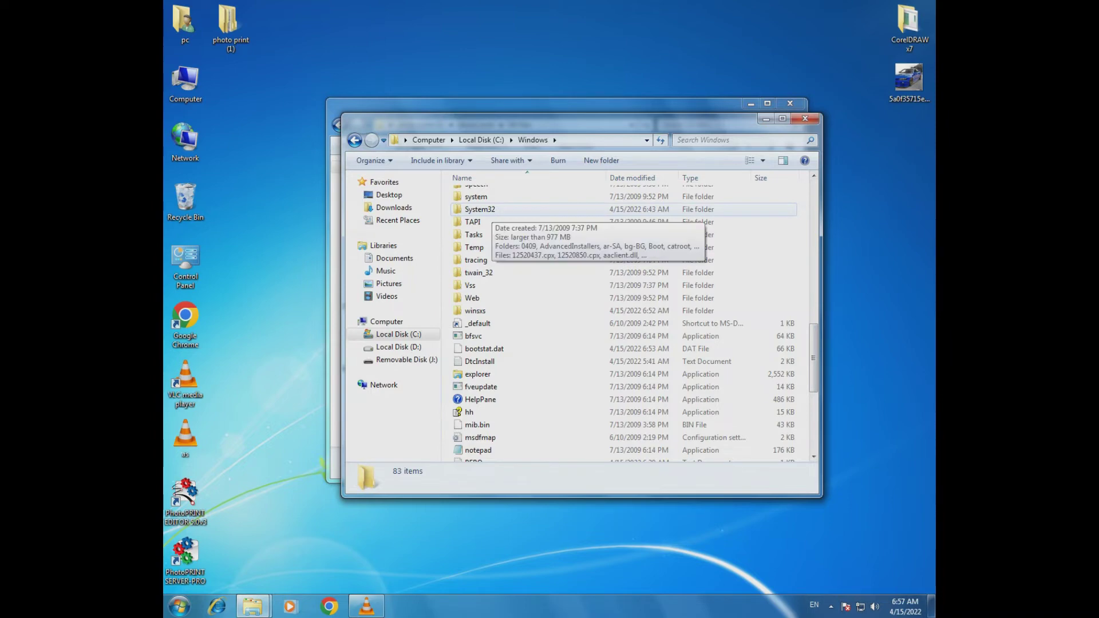
double_click(480, 209)
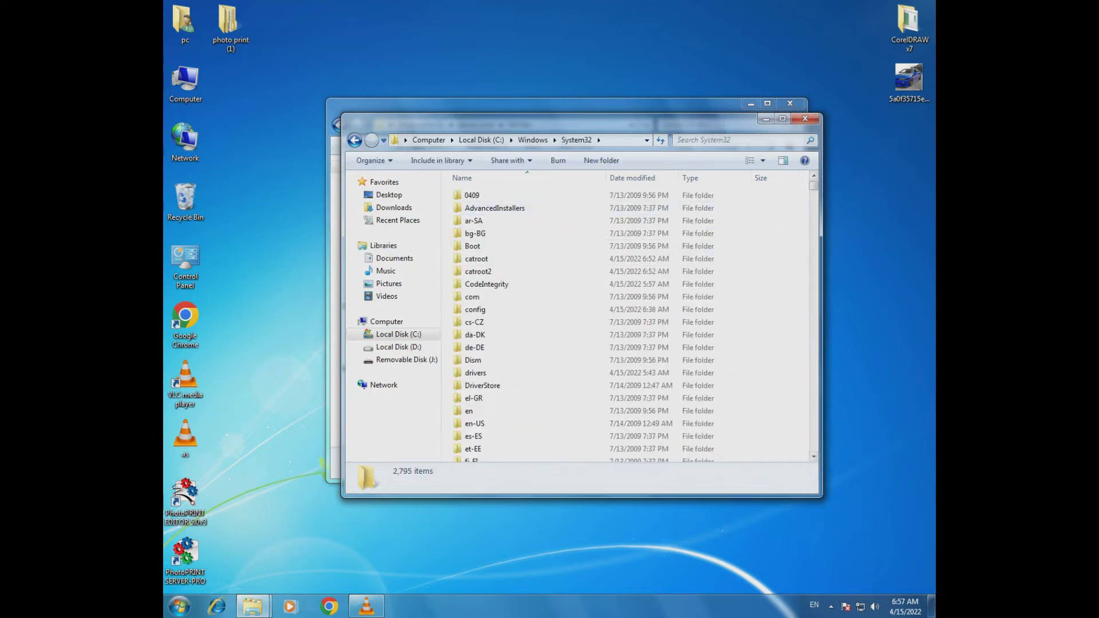
Paste the three copied DLL files into System32, replacing all existing versions, and close that window.
right_click(804, 255)
left_click(825, 315)
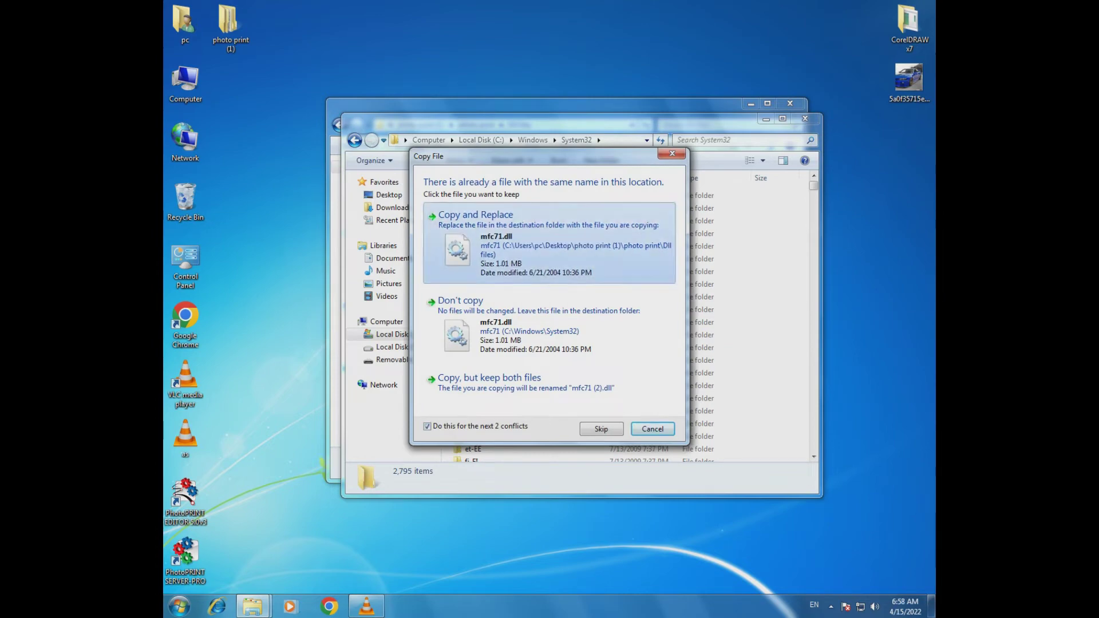
left_click(475, 215)
key("Return")
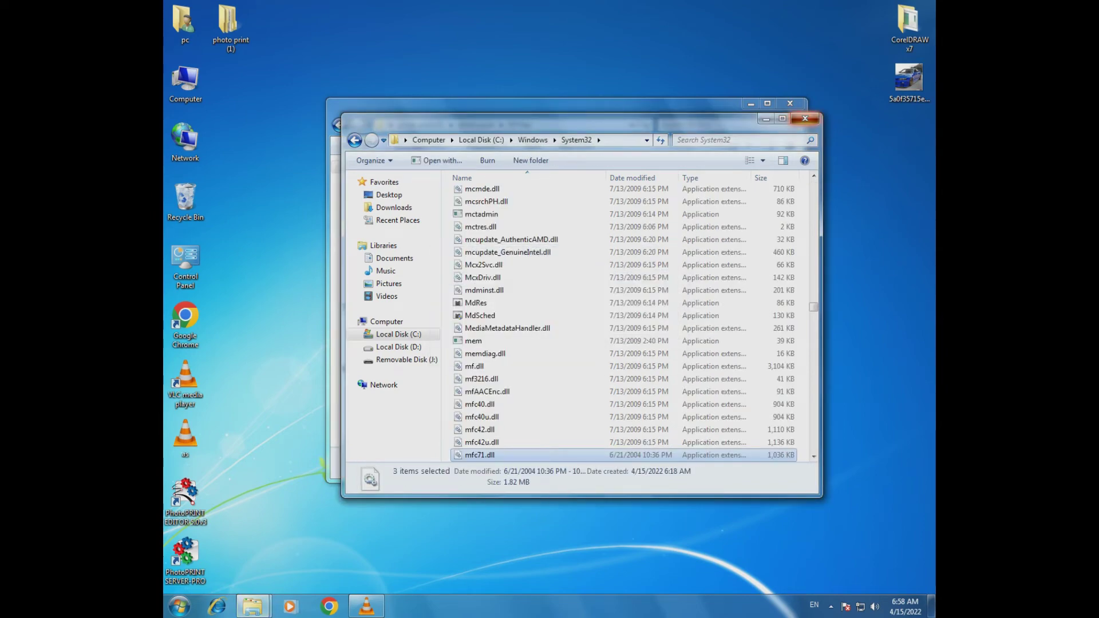
left_click(804, 118)
Copy the OutputDrivers folder from the PhotoPrint\patch guide for photoprint folder.
left_click(339, 125)
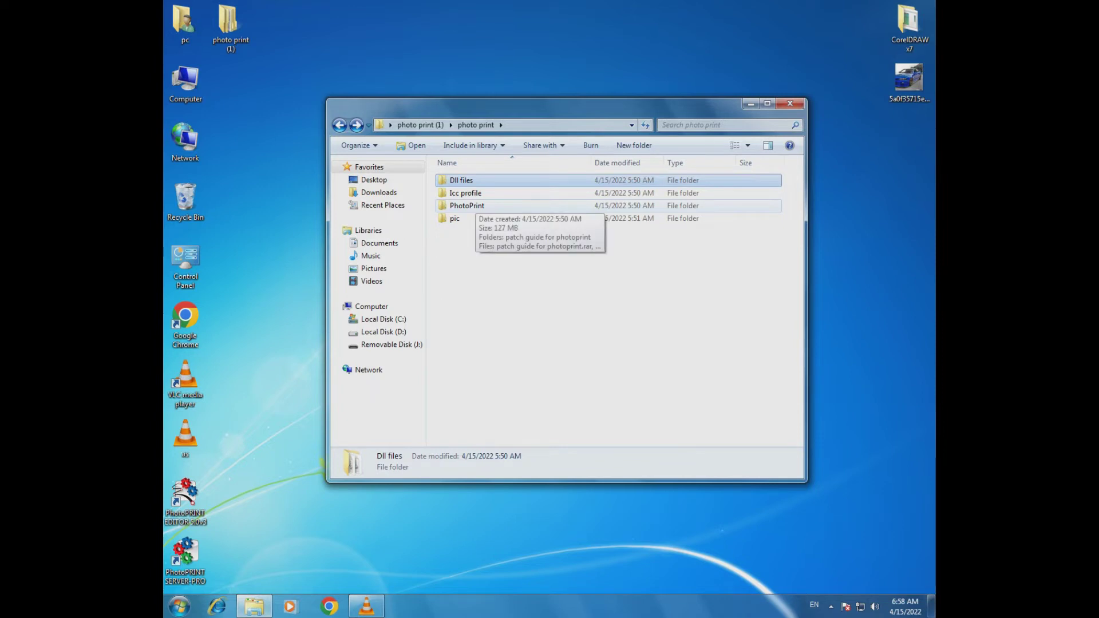
double_click(475, 206)
key("Return")
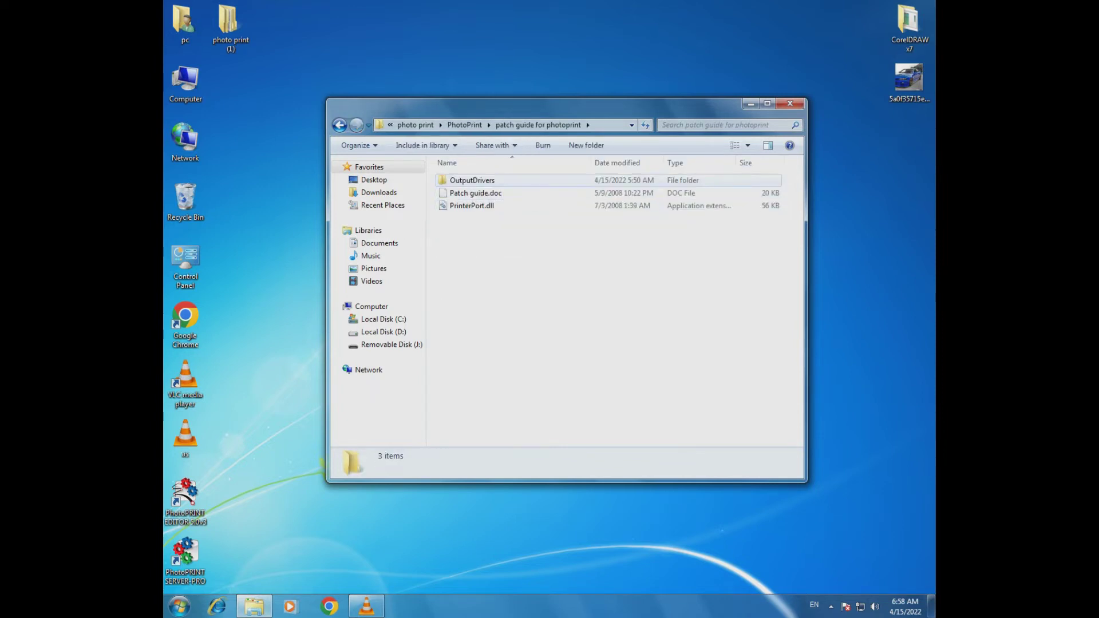
right_click(465, 181)
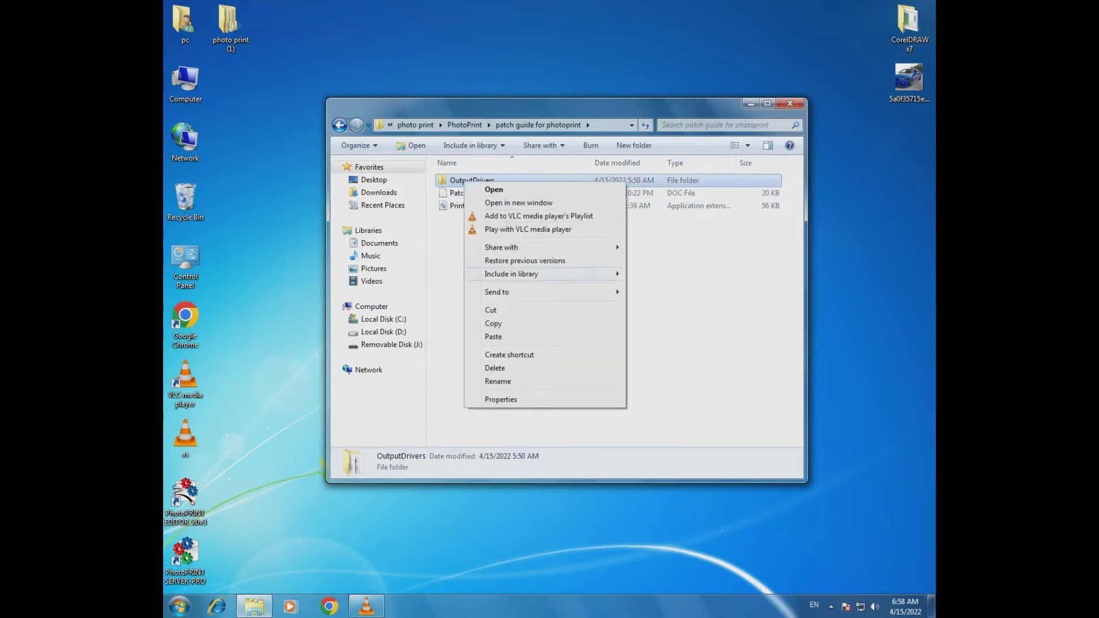
left_click(494, 325)
Open the Program Files folder on Local Disk (D:) in a separate window.
double_click(185, 83)
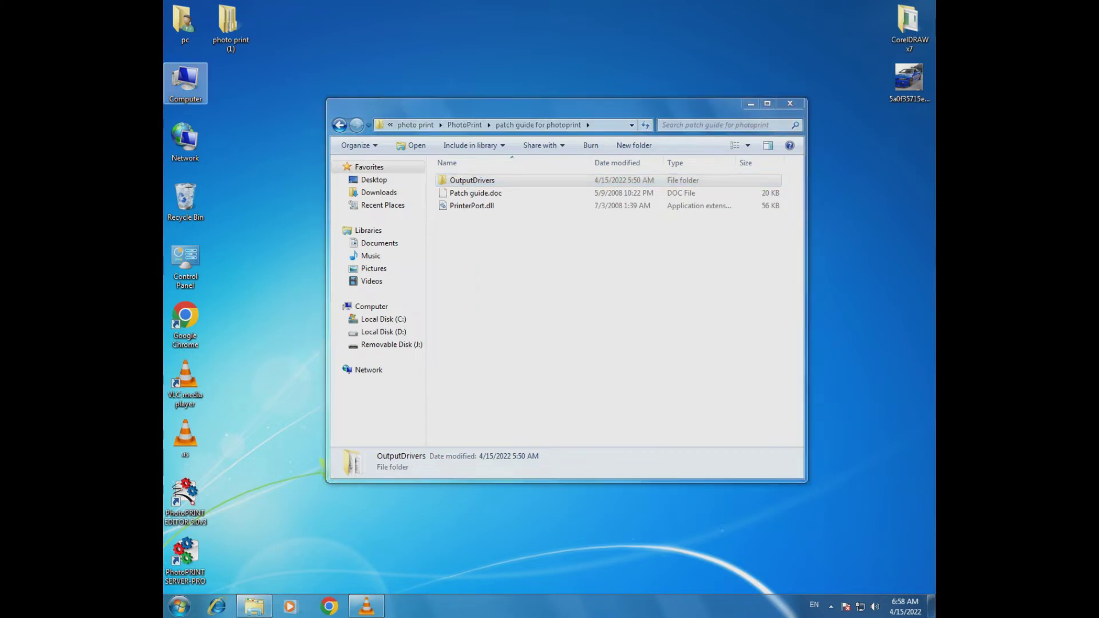
left_click(693, 221)
key("Return")
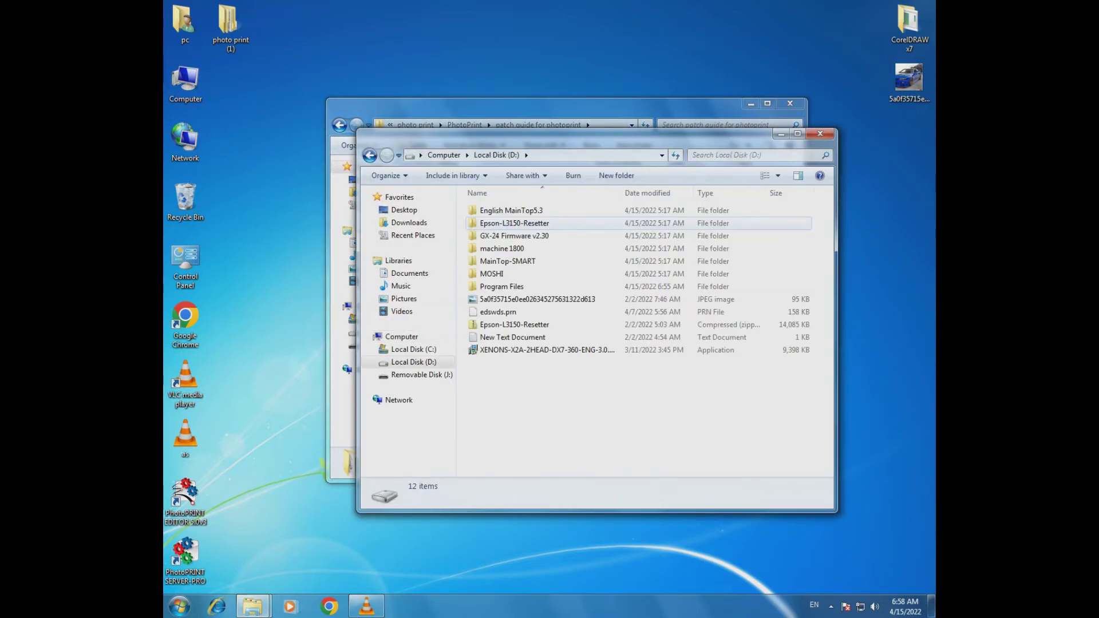
key("Down")
key("Down")
key("Down")
key("Down")
key("Down")
key("Return")
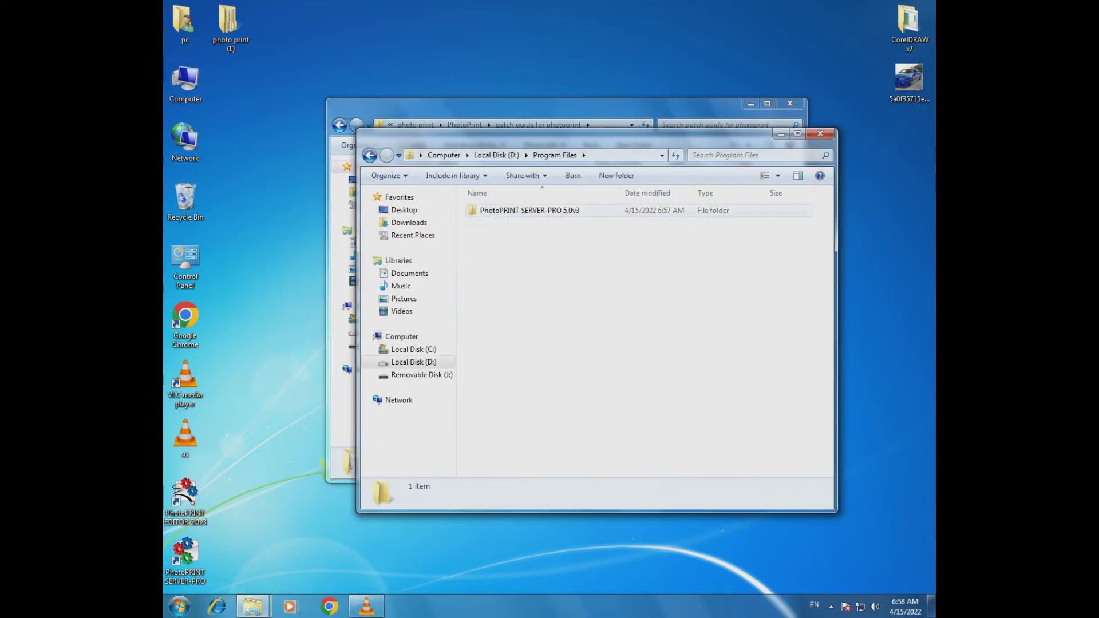
Paste OutputDrivers into the PhotoPRINT SERVER-PRO 5.0v3 folder, merging the folders and replacing all conflicting files.
right_click(503, 212)
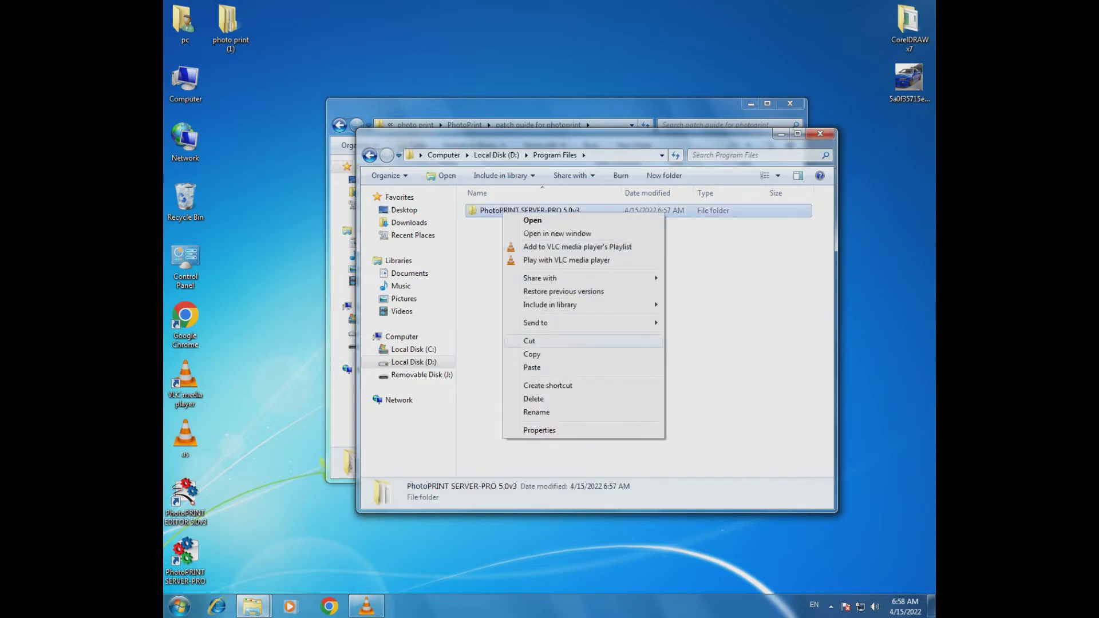
key("Down")
key("Down")
key("Return")
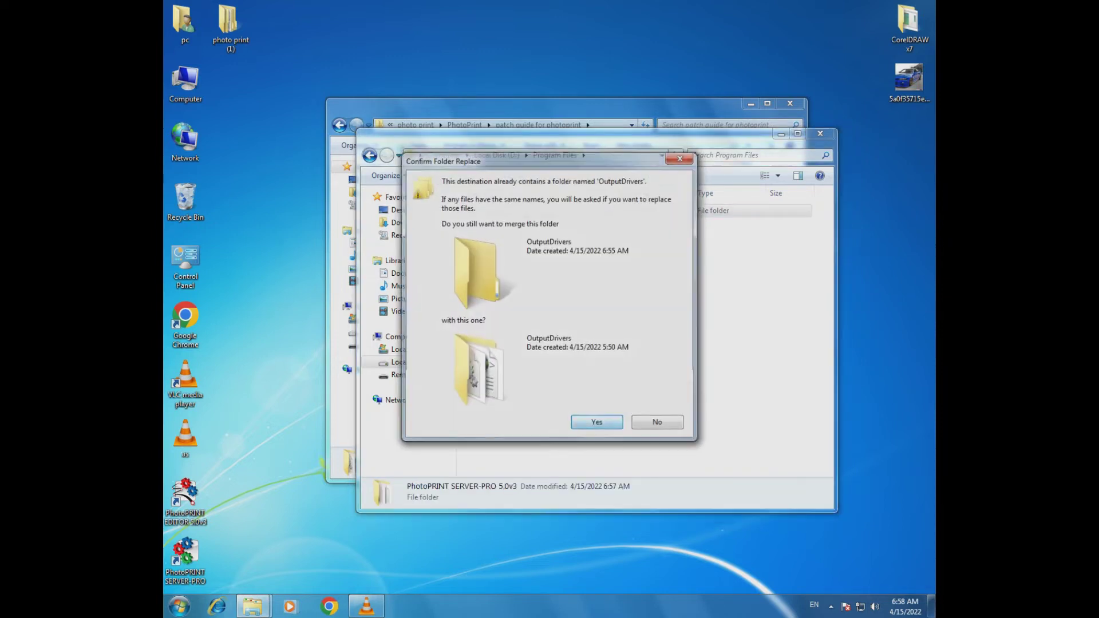
key("Return")
left_click(427, 432)
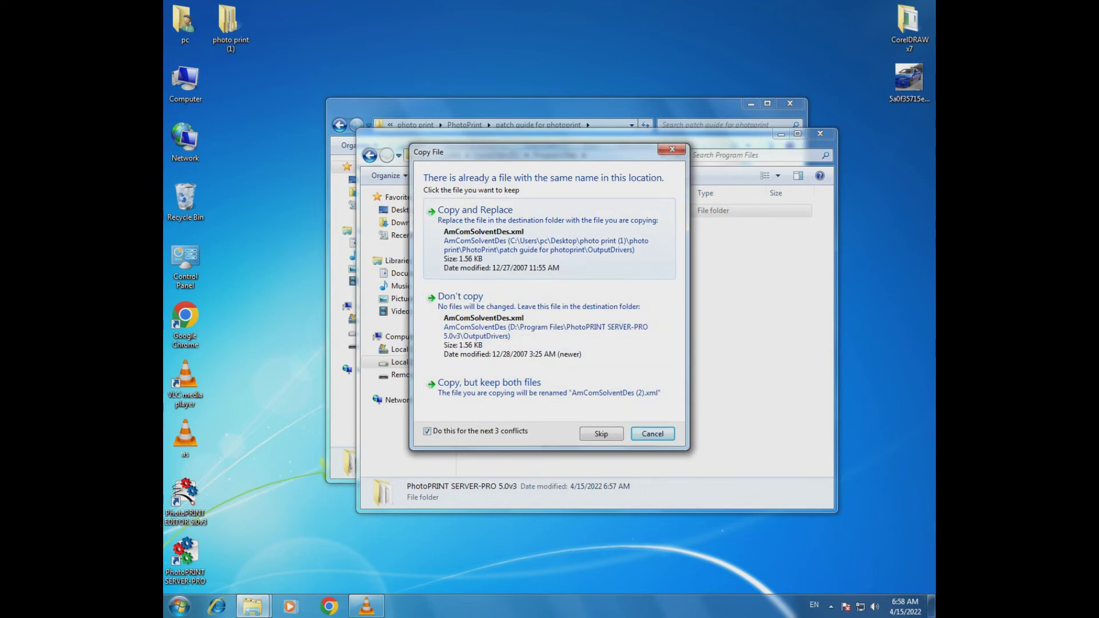
left_click(548, 239)
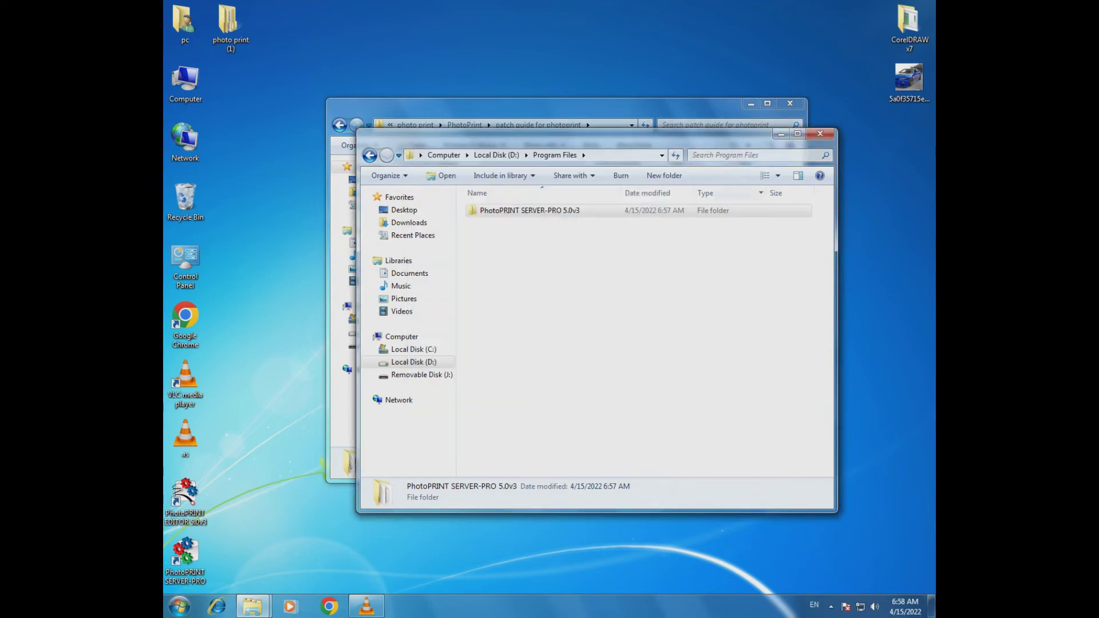
Copy PrinterPort.dll from the patch guide for photoprint folder and close that folder's window.
key("alt+Tab")
left_click(472, 206)
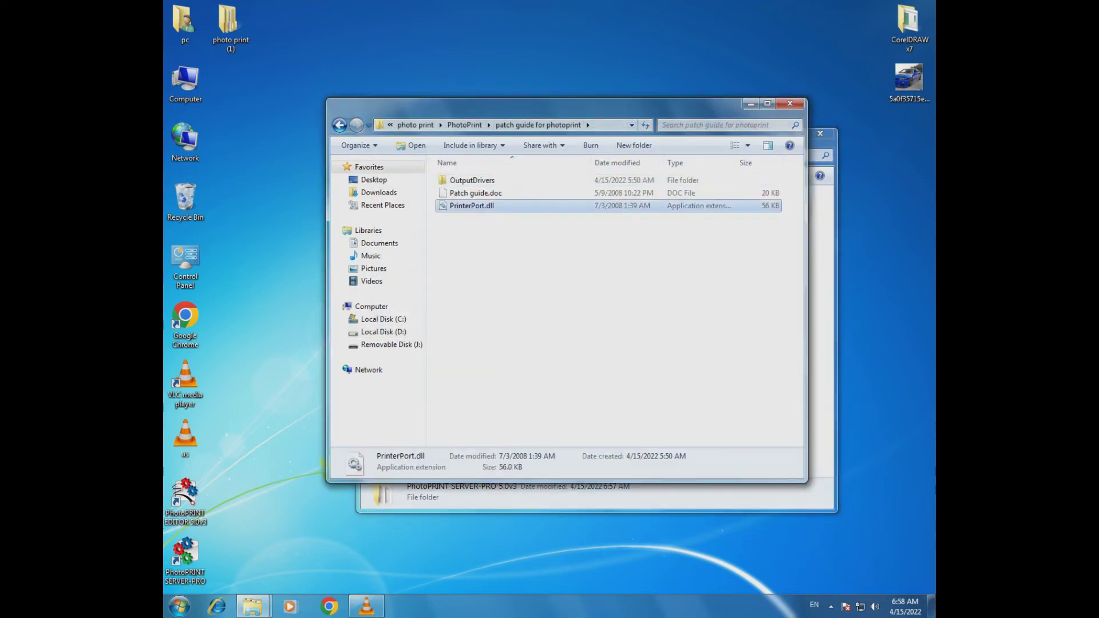
right_click(474, 207)
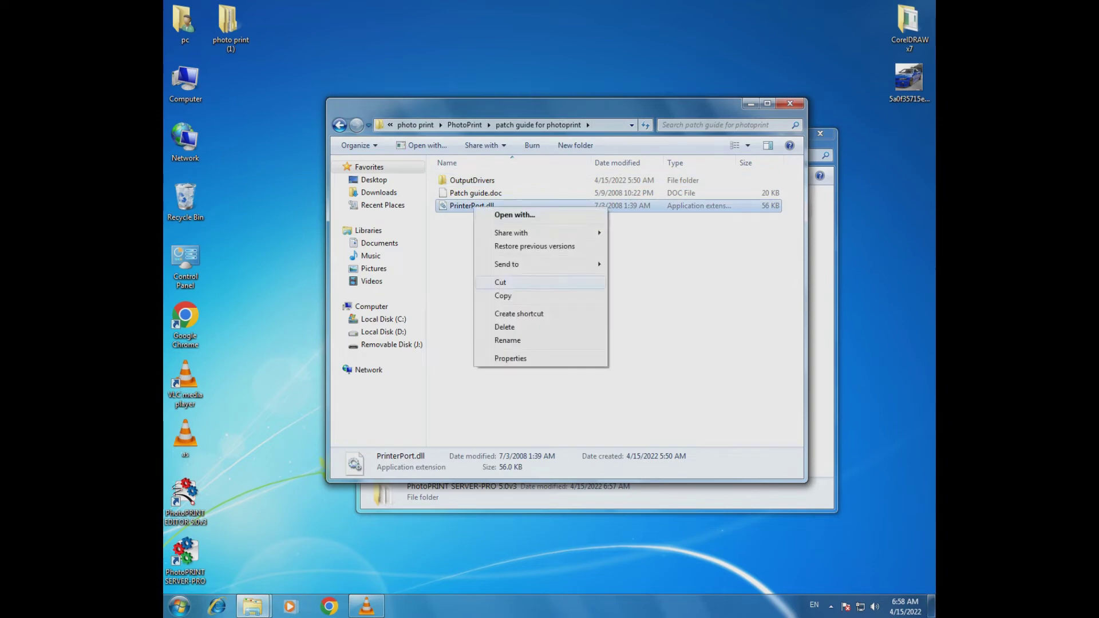
left_click(503, 295)
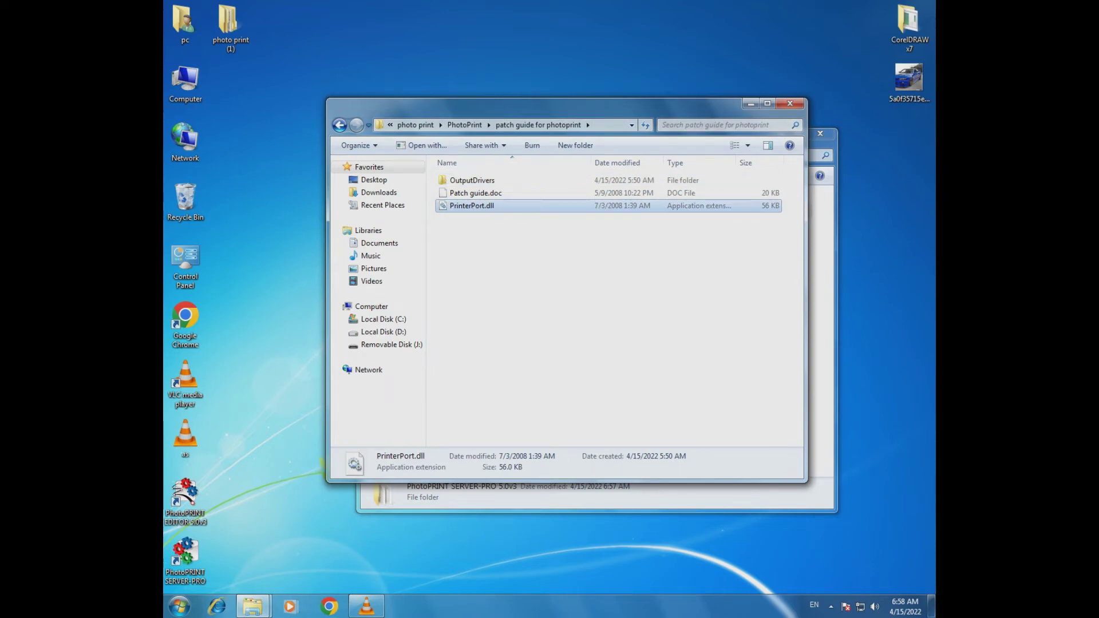
left_click(790, 104)
Paste PrinterPort.dll into the Program subfolder of PhotoPRINT SERVER-PRO 5.0v3 and close the window.
double_click(504, 210)
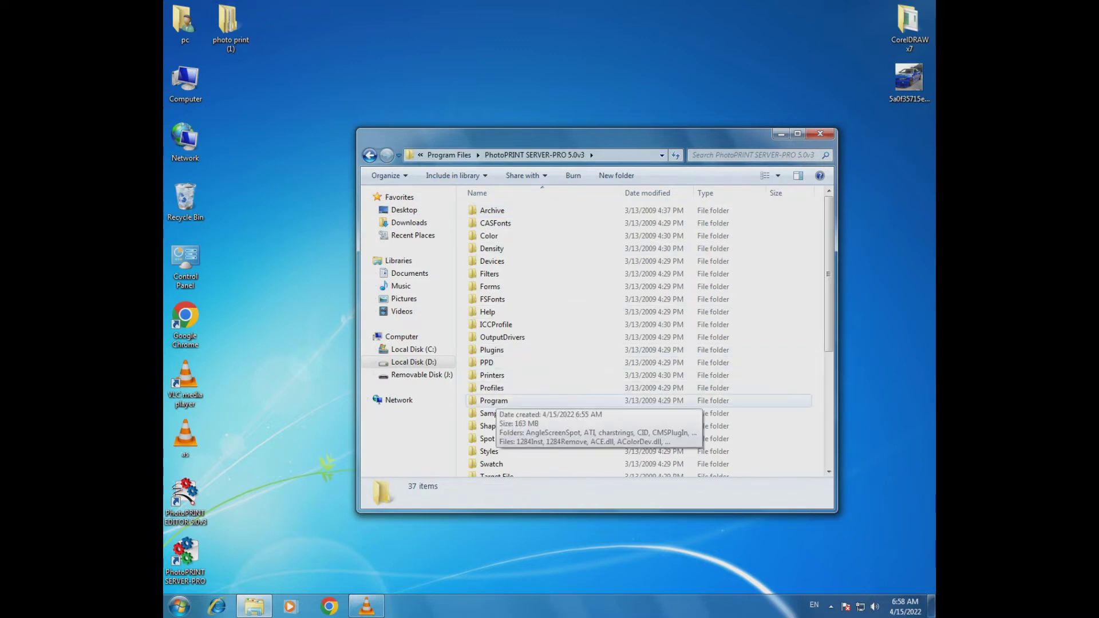
double_click(494, 401)
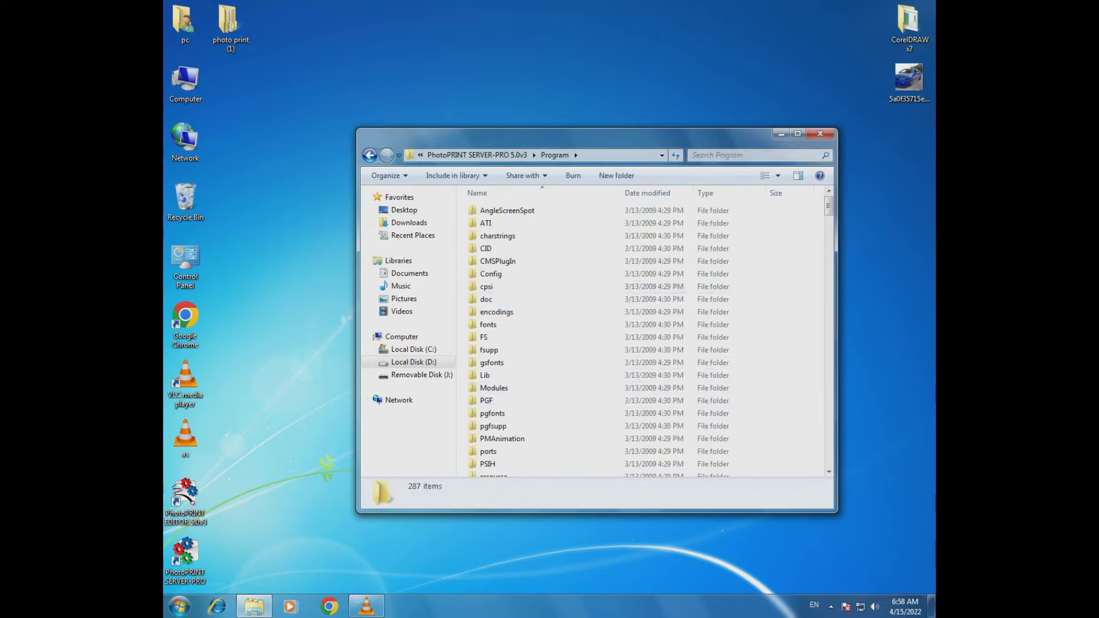
right_click(802, 302)
left_click(827, 384)
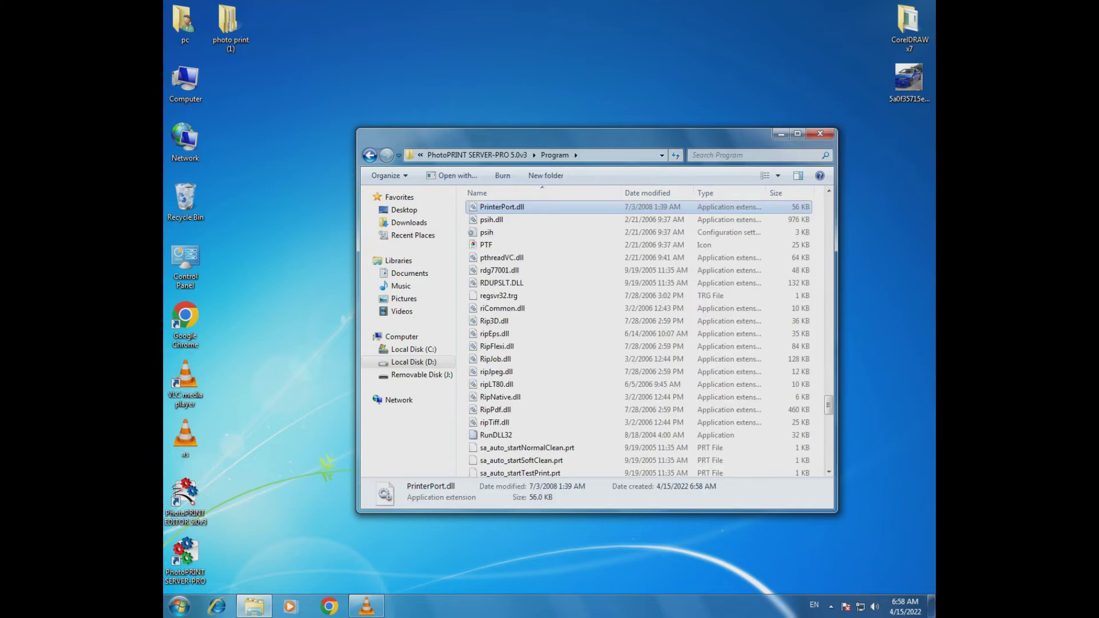
left_click(820, 134)
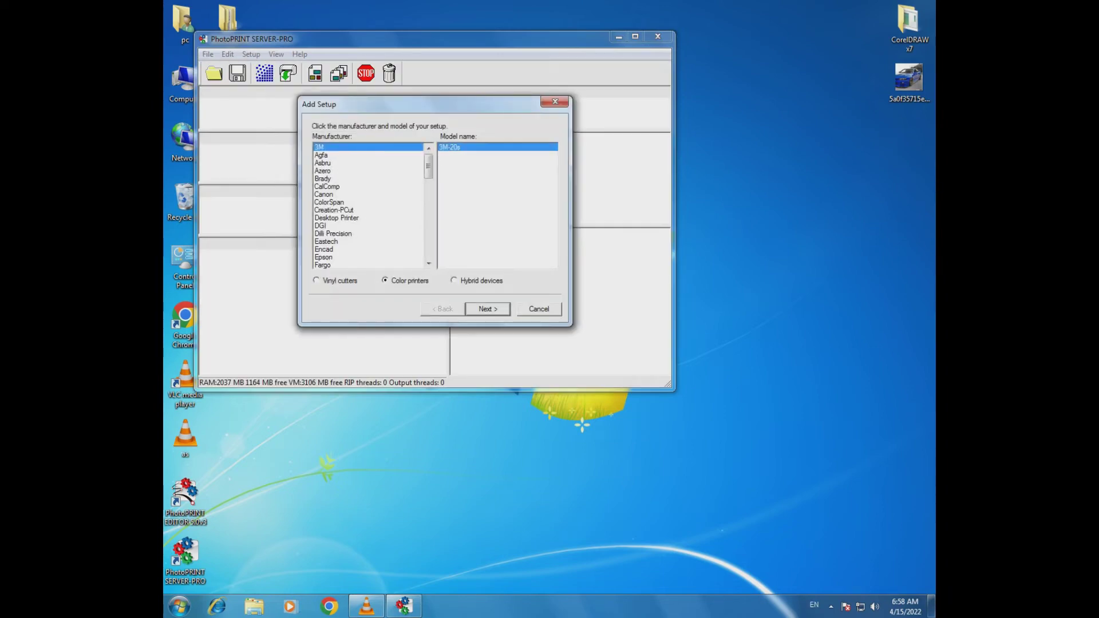
Add a color printer setup for the Inwear manufacturer's Inwear-KNE model, using the inwear port.
scroll(368, 206, "down", 5)
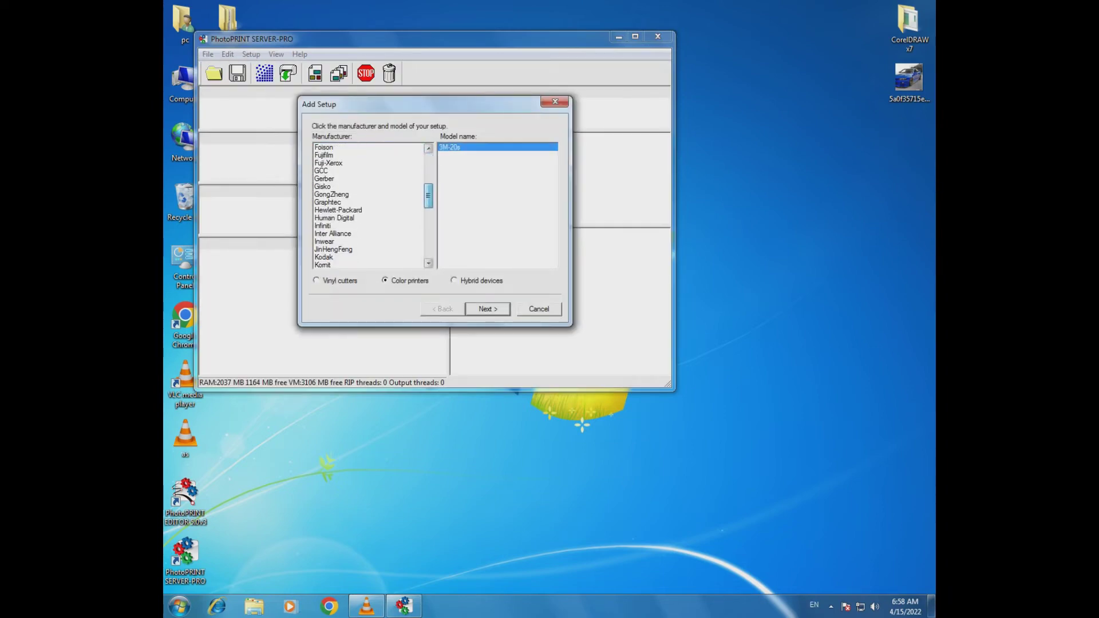
left_click(324, 241)
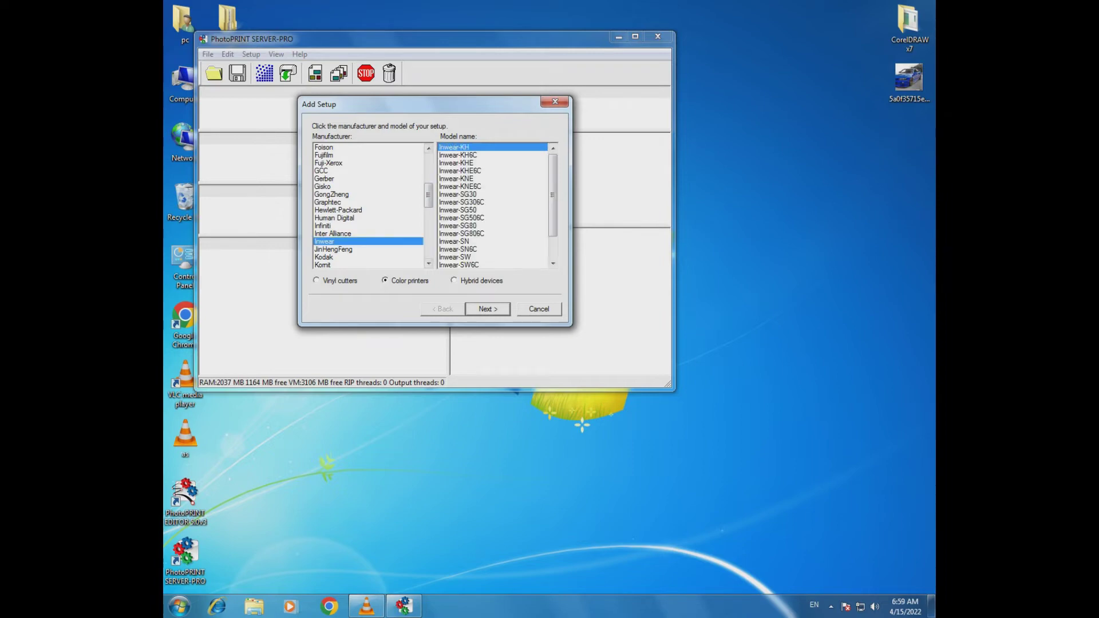
left_click(456, 179)
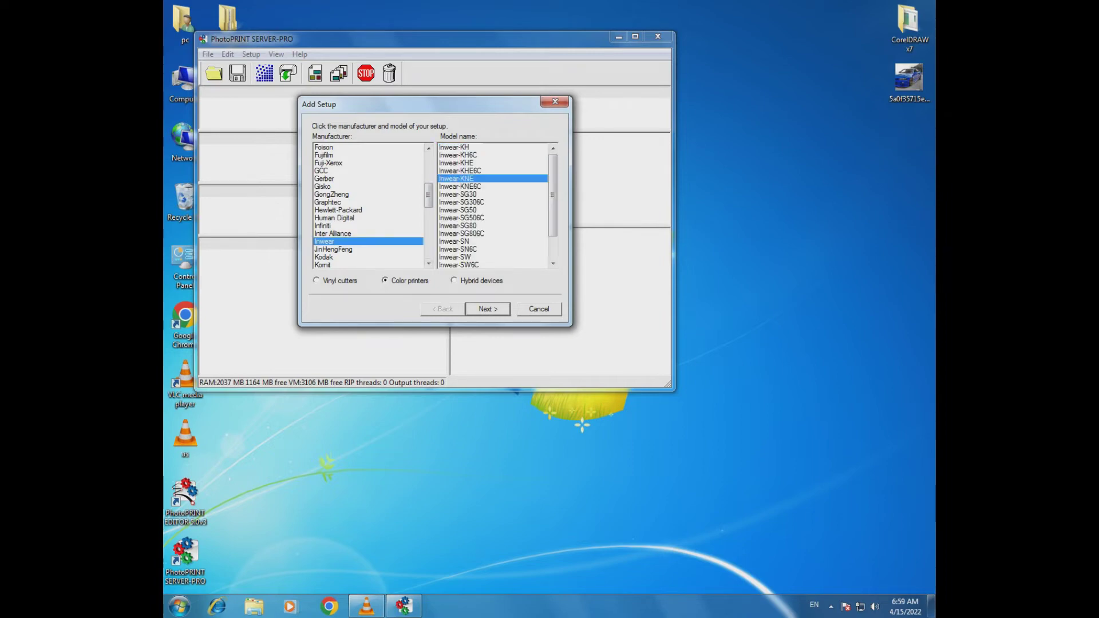
key("Return")
key("Return")
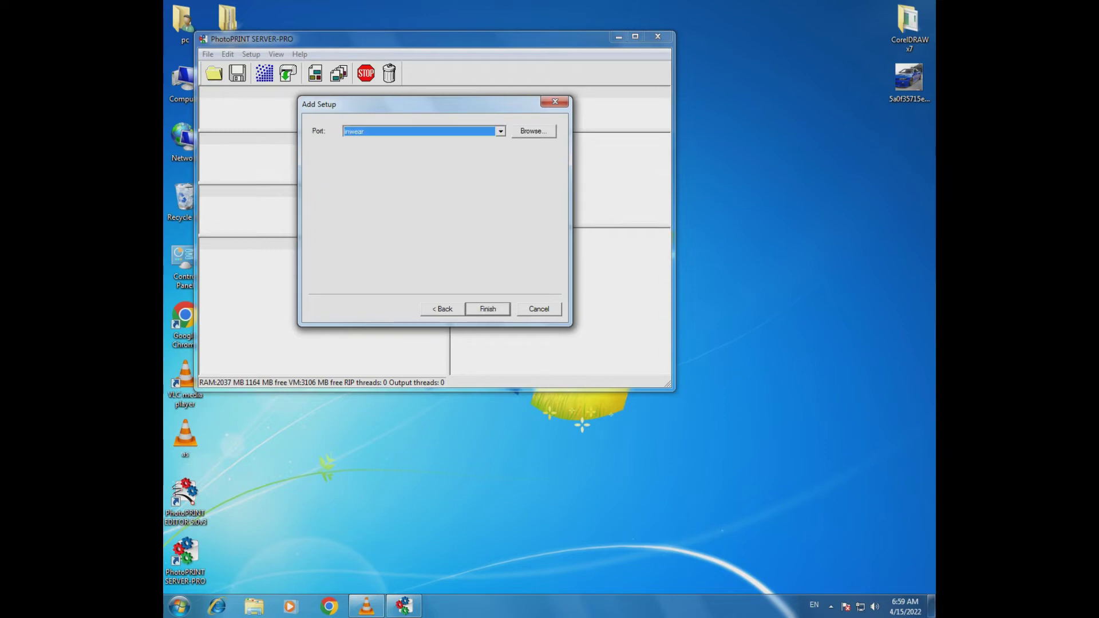
key("Return")
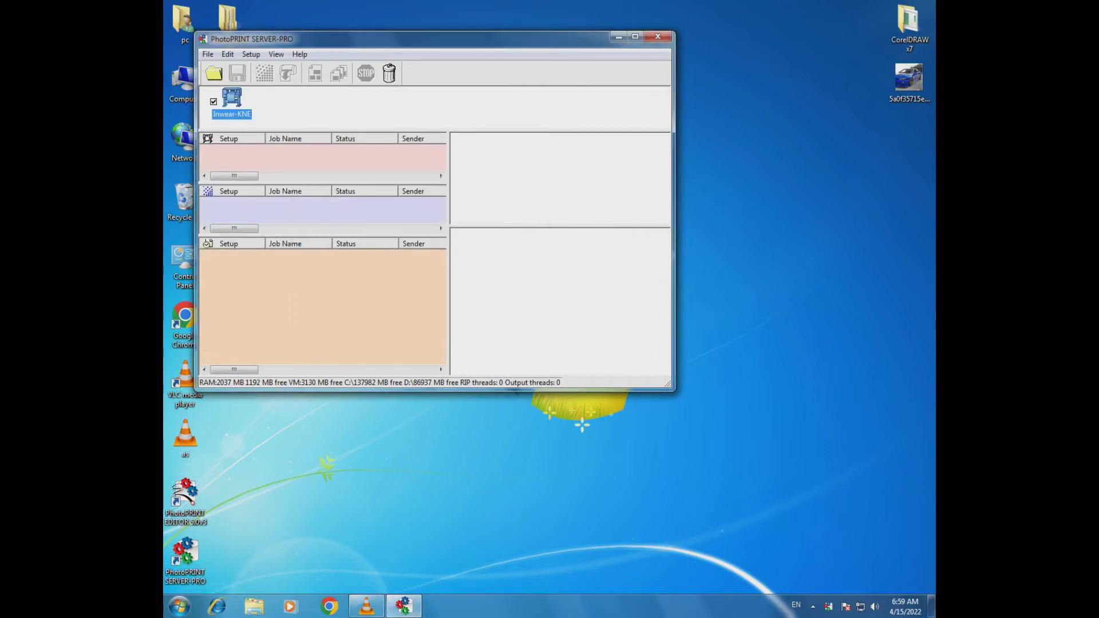
Set the preference units to centimetres and the maximum number of RIP threads to 20.
left_click_drag(343, 38, 588, 57)
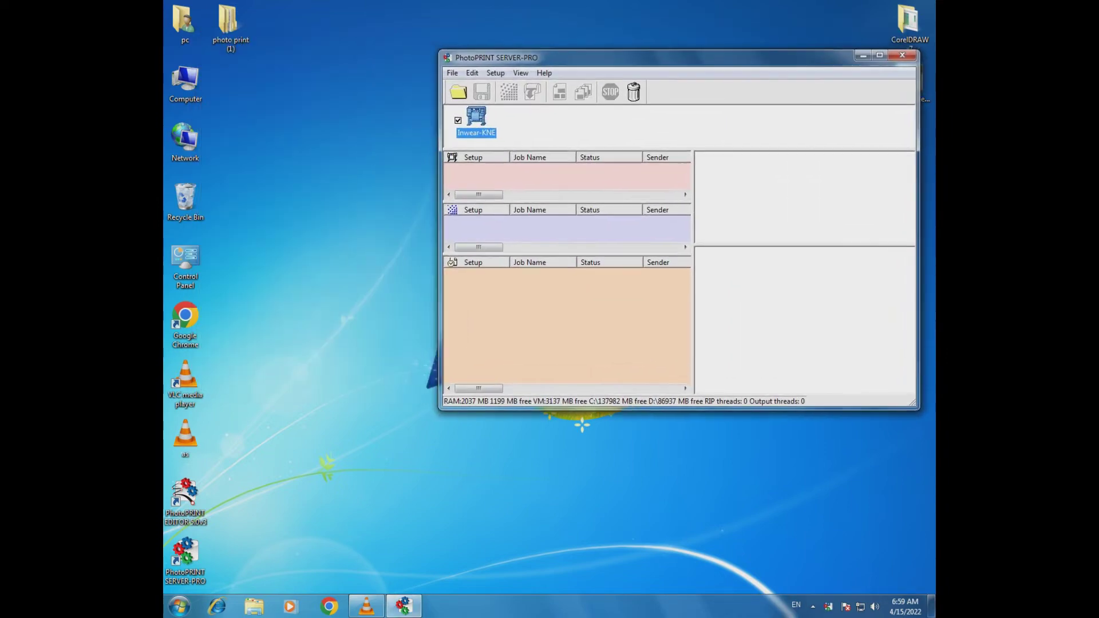
left_click(471, 73)
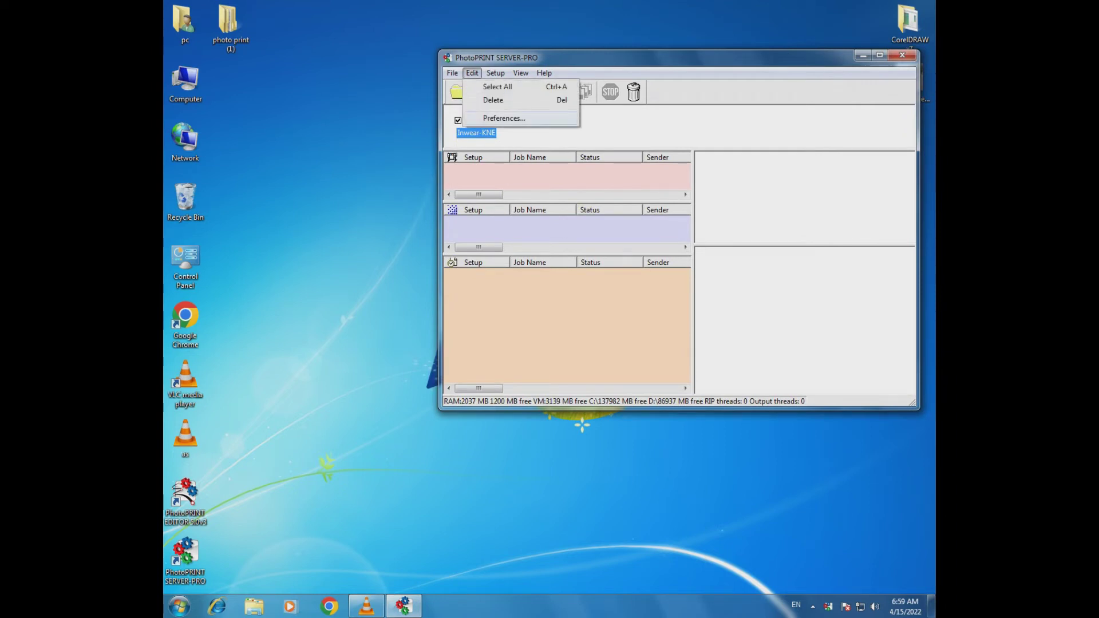
key("Return")
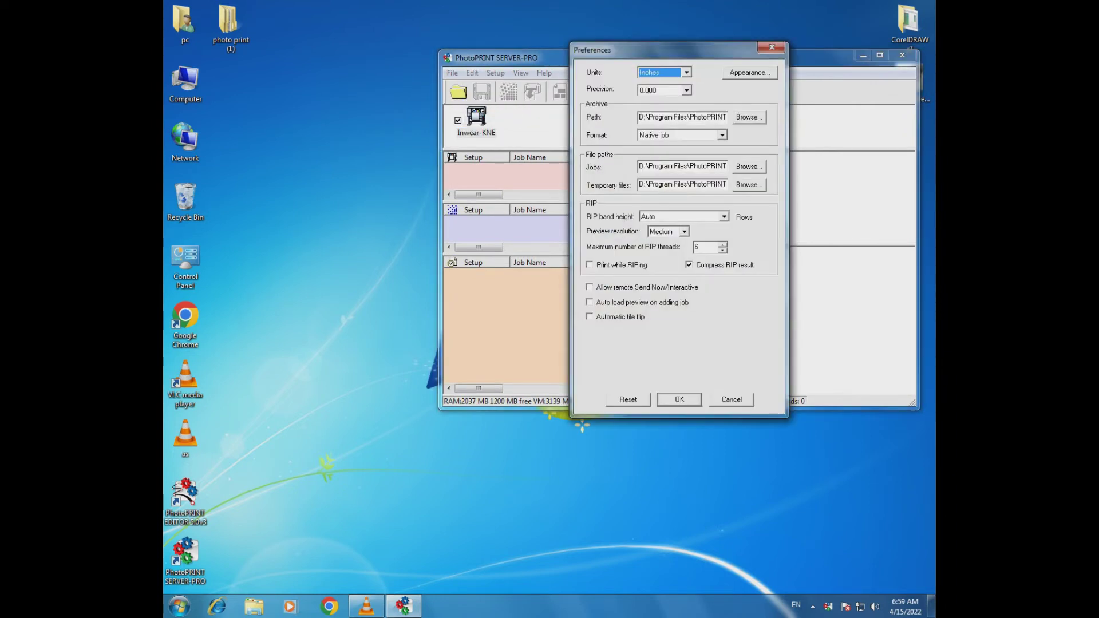
left_click(686, 72)
left_click(659, 106)
left_click(722, 250)
type("20")
key("Return")
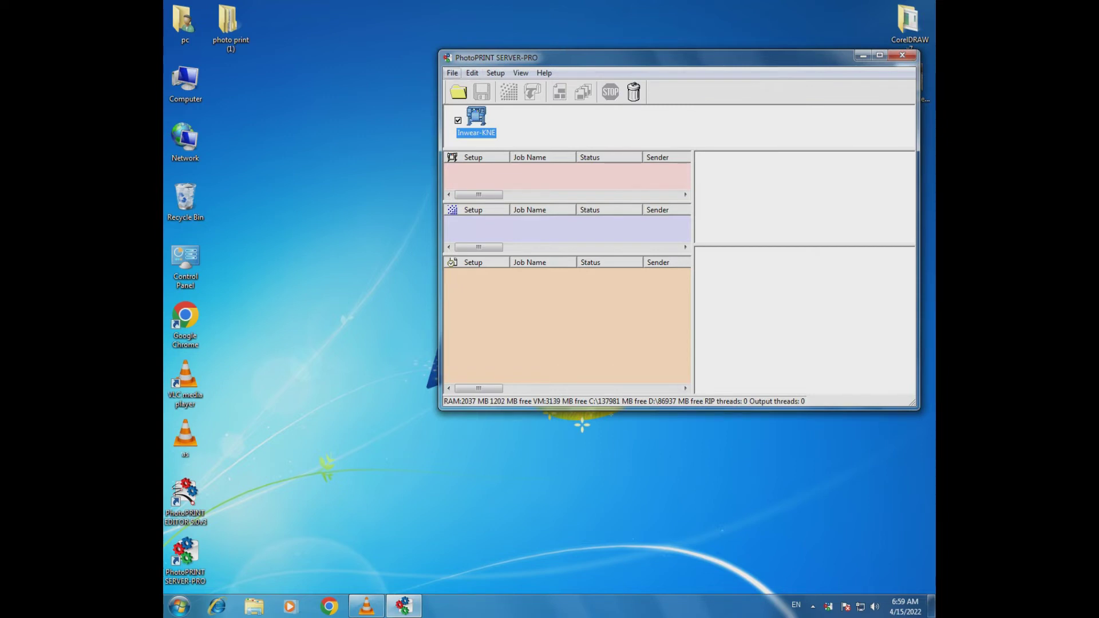
Start a preset import and browse from the desktop's photo print (1) folder through photo print to the Icc profile folder.
left_click(452, 73)
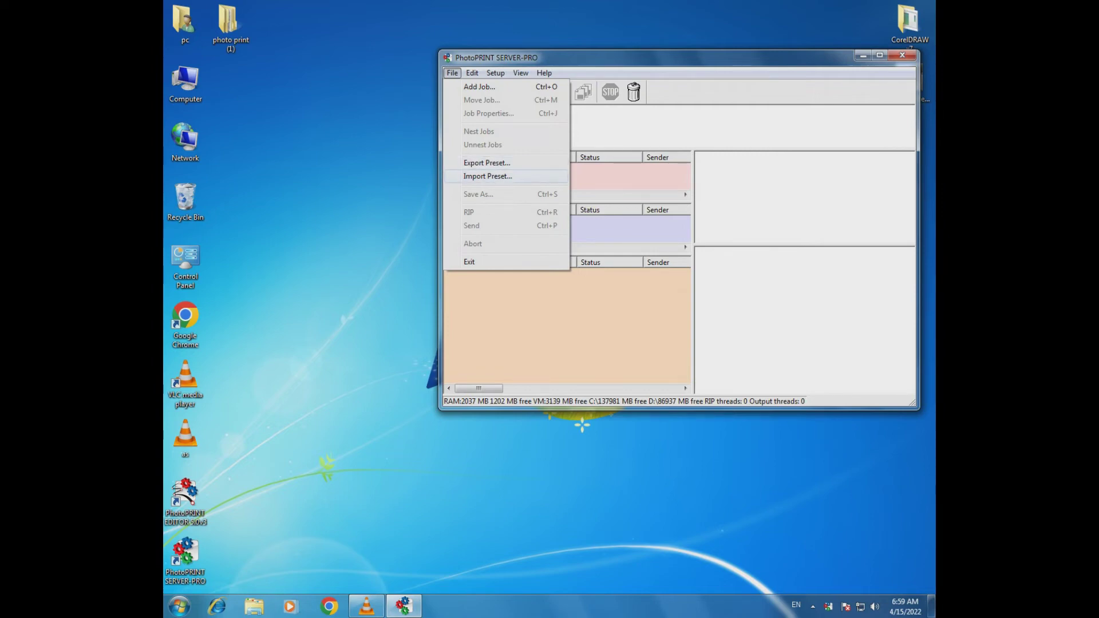
key("Return")
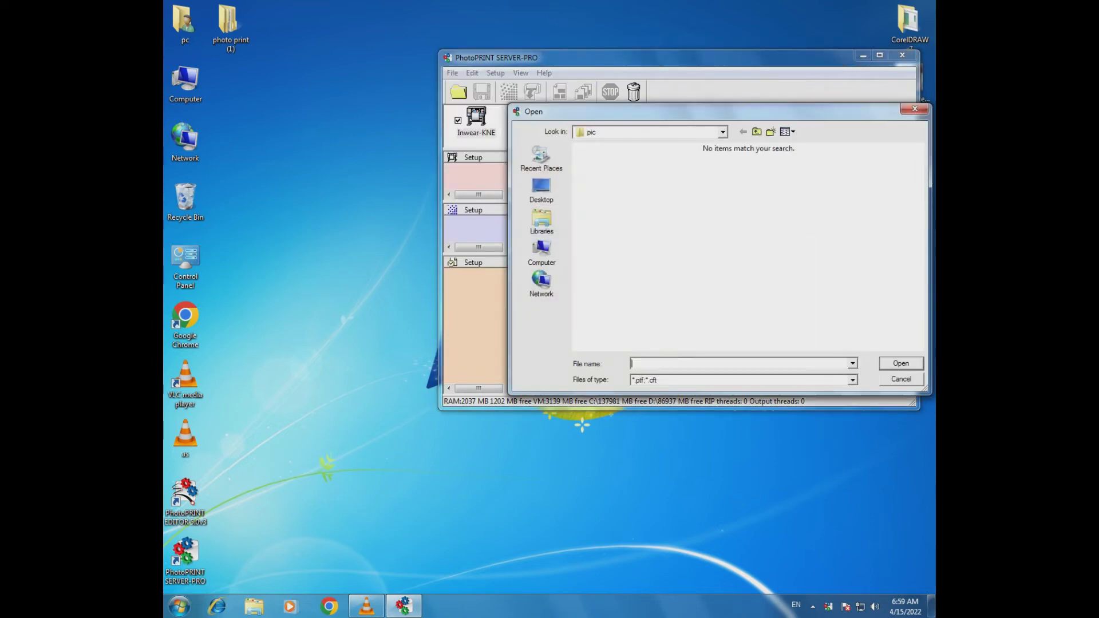
left_click(541, 189)
double_click(773, 221)
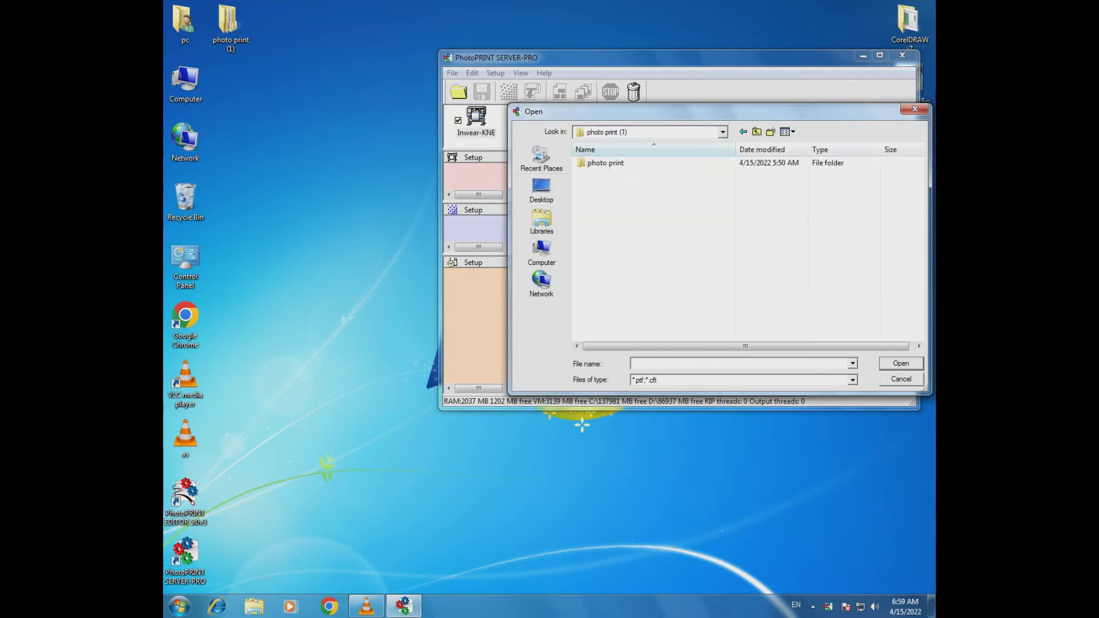
double_click(605, 163)
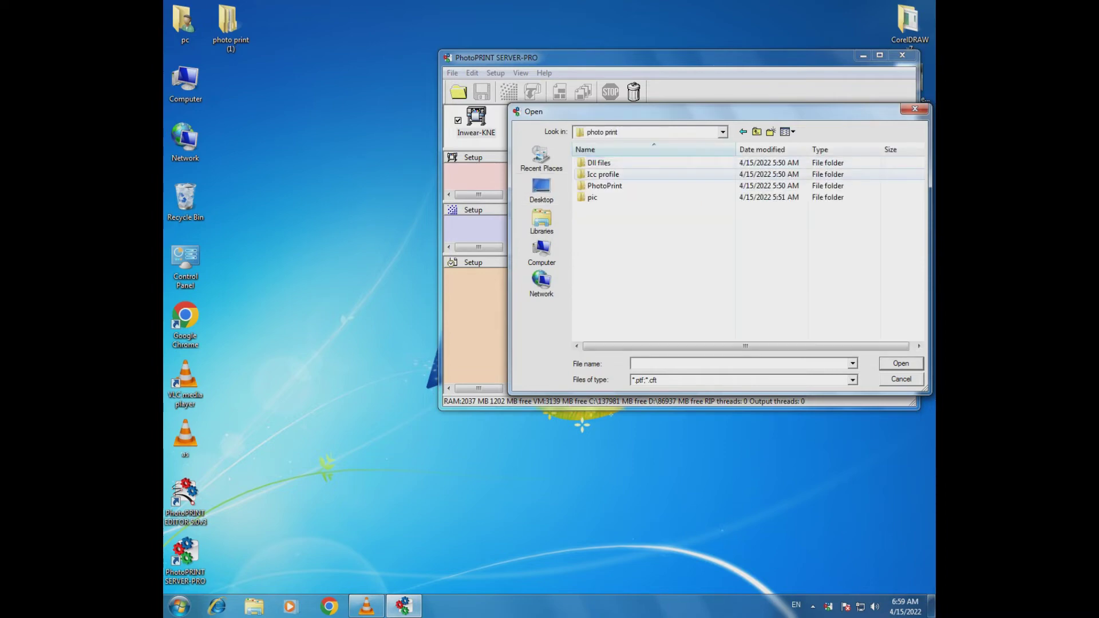
double_click(603, 174)
Import all the PTF presets in the Icc profile folder, replacing every existing file.
left_click(630, 174)
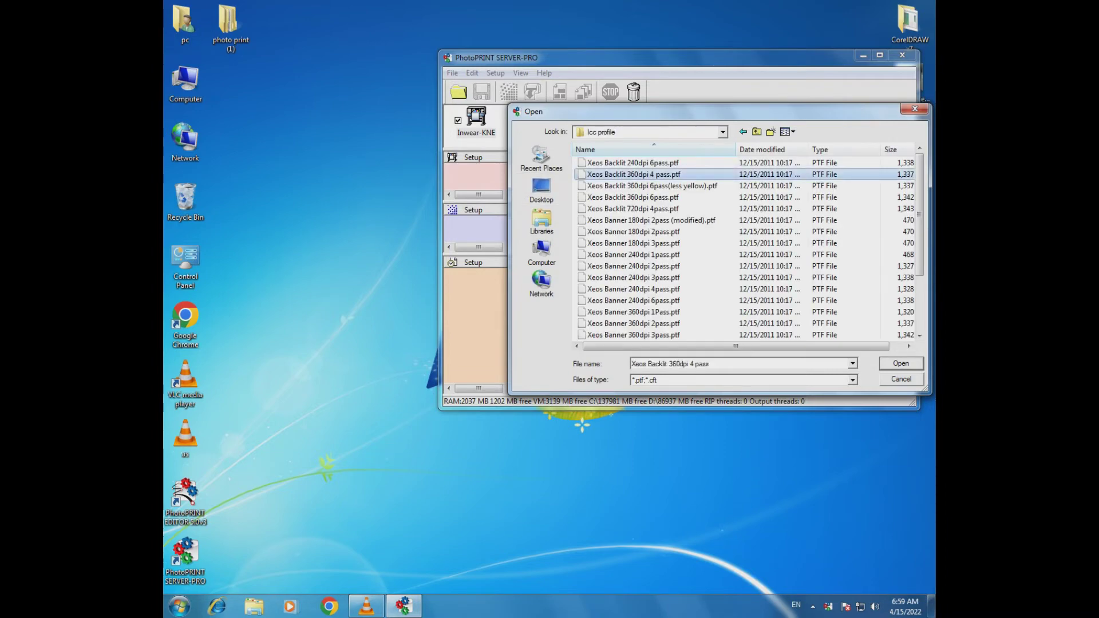
key("ctrl+a")
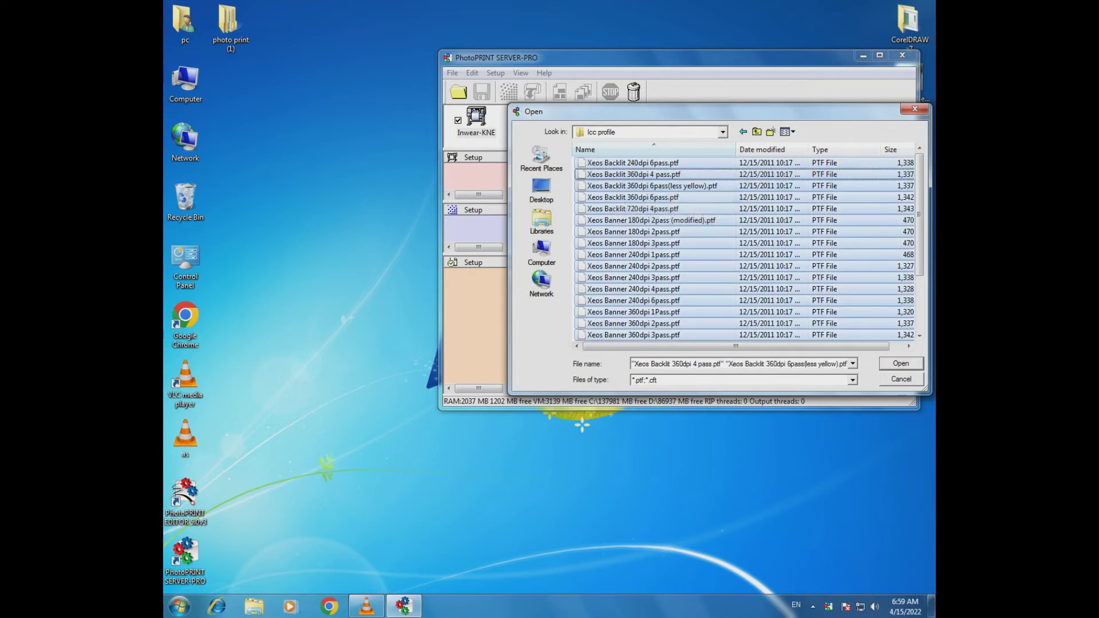
left_click(901, 364)
key("Return")
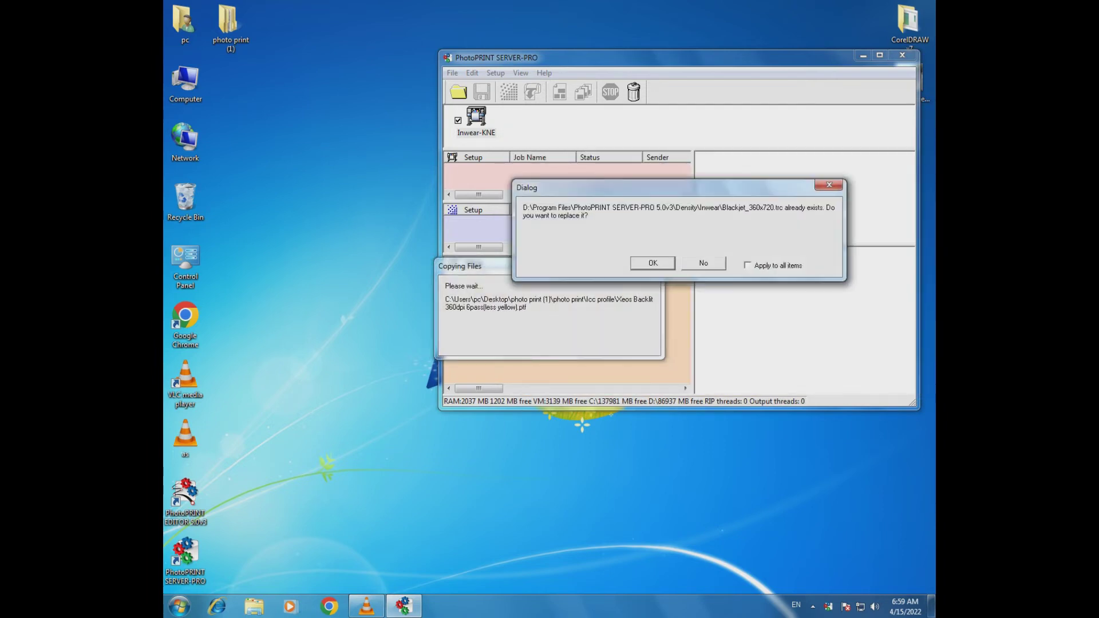
left_click(747, 265)
left_click(653, 263)
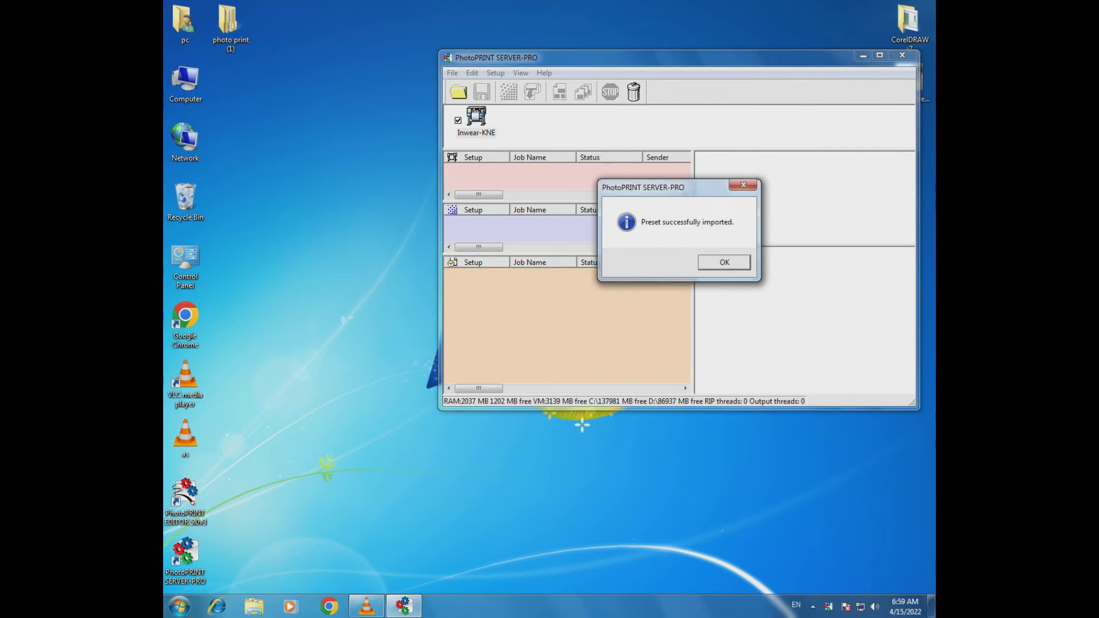
key("Return")
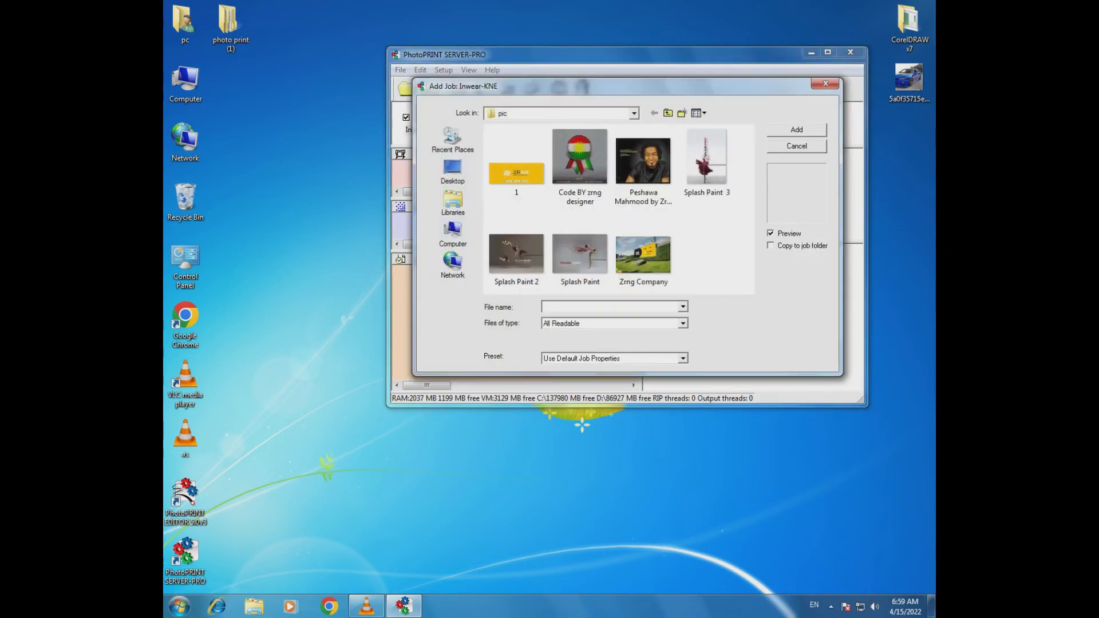
Add the blue car JPEG from the desktop as an Inwear-KNE job and open its job properties.
left_click(453, 171)
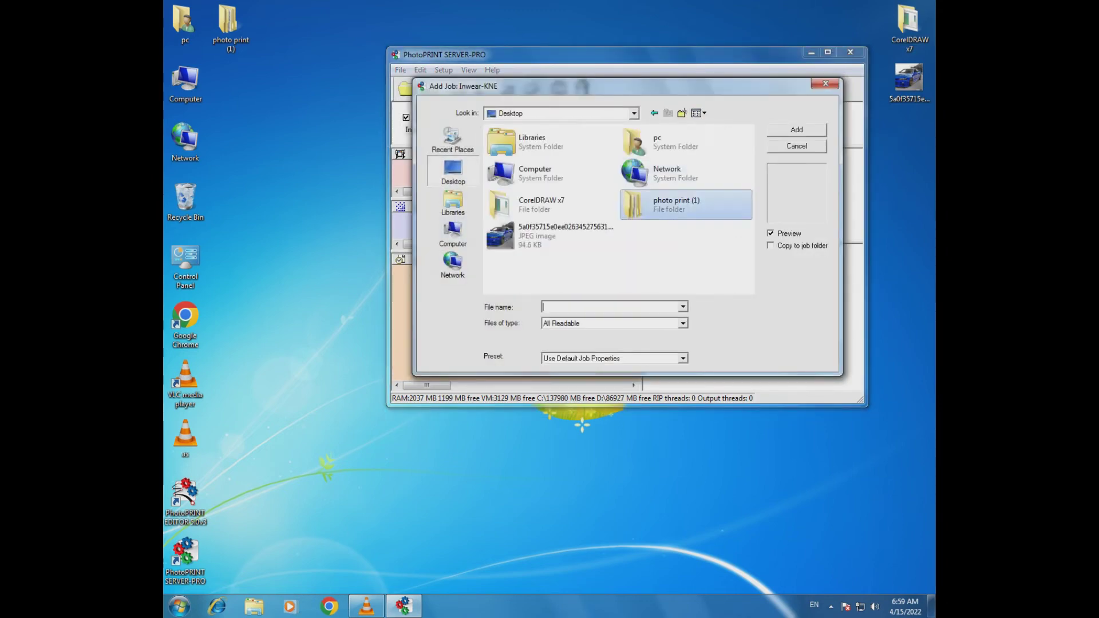
double_click(564, 235)
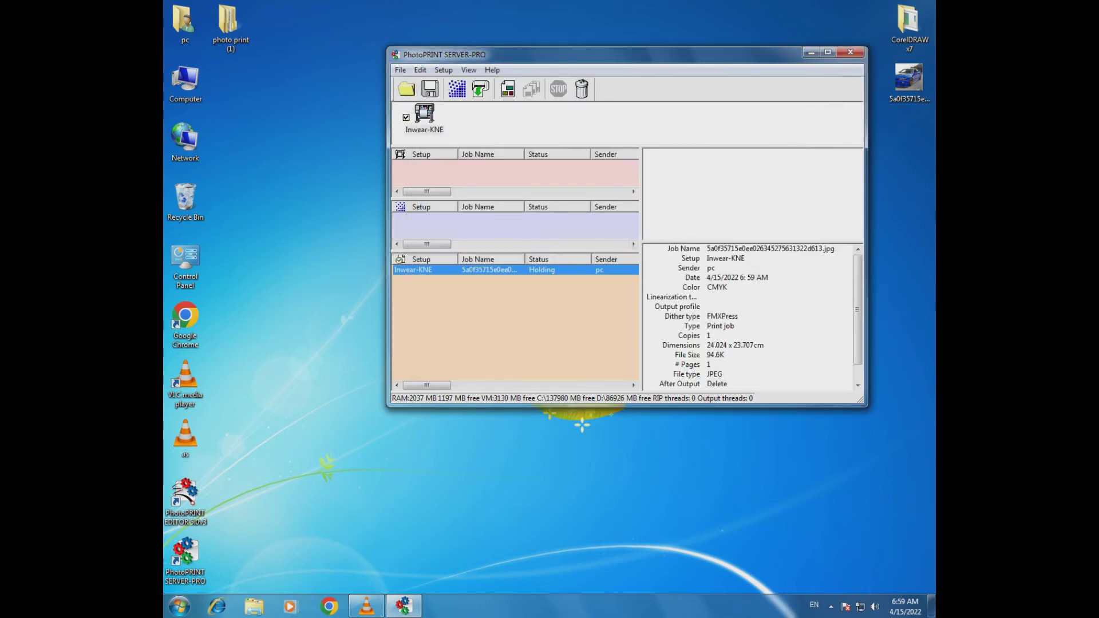
double_click(507, 270)
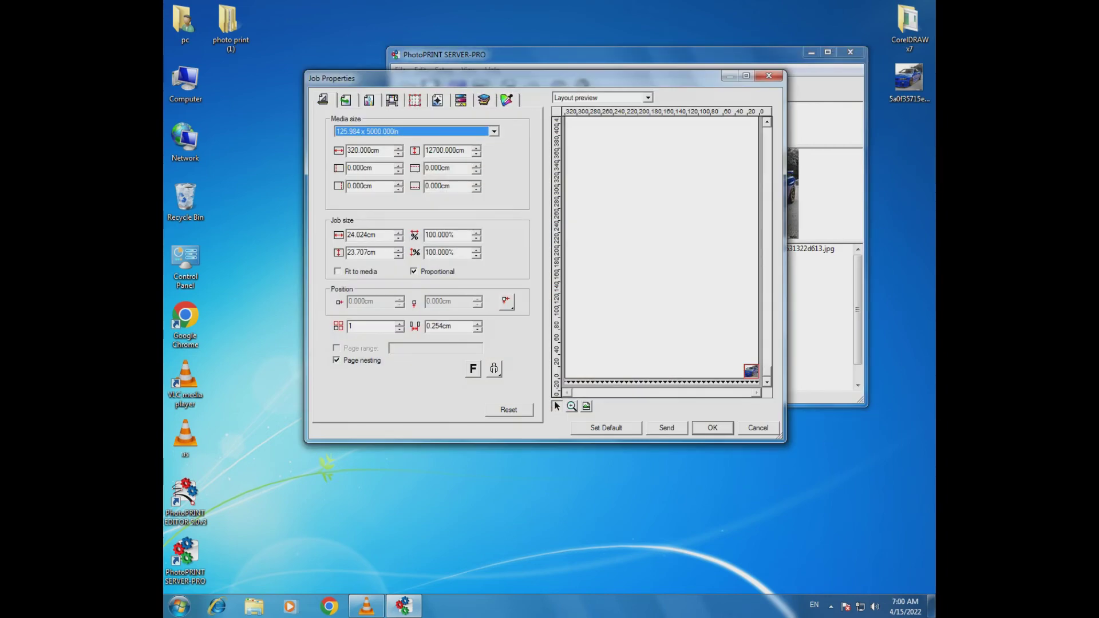
Set the job width to 150.024 cm with proportional scaling.
double_click(351, 234)
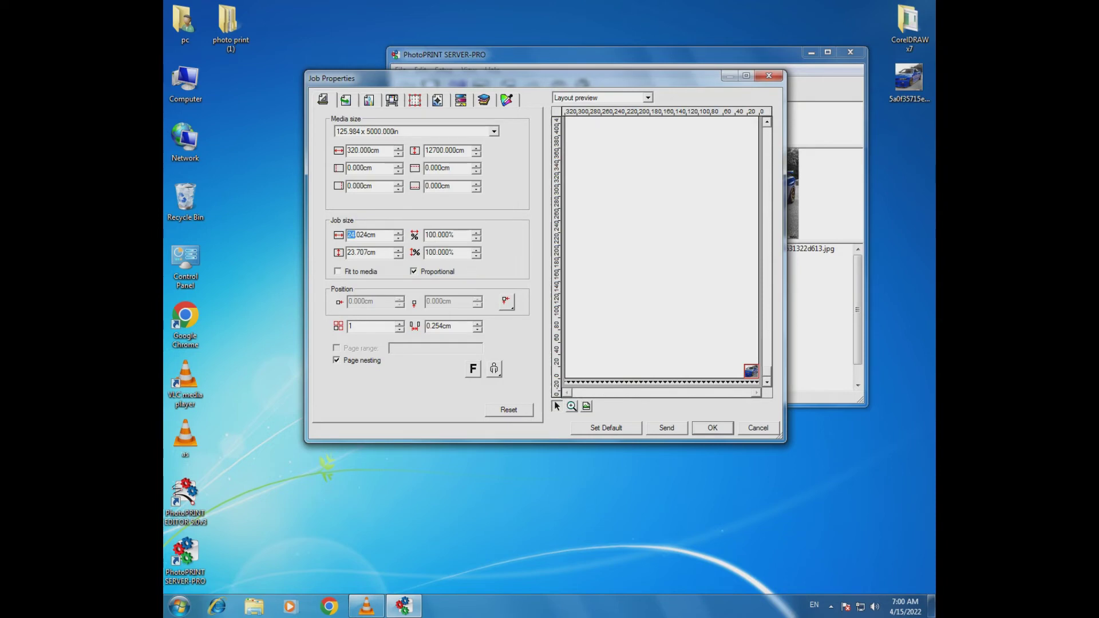
type("150")
left_click(364, 253)
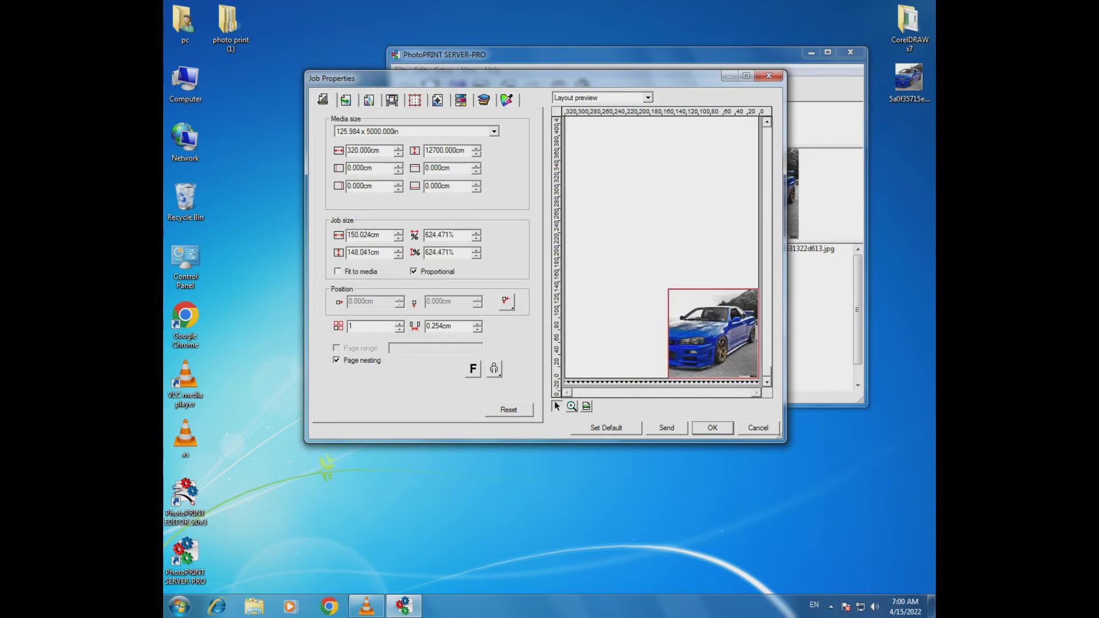
double_click(365, 253)
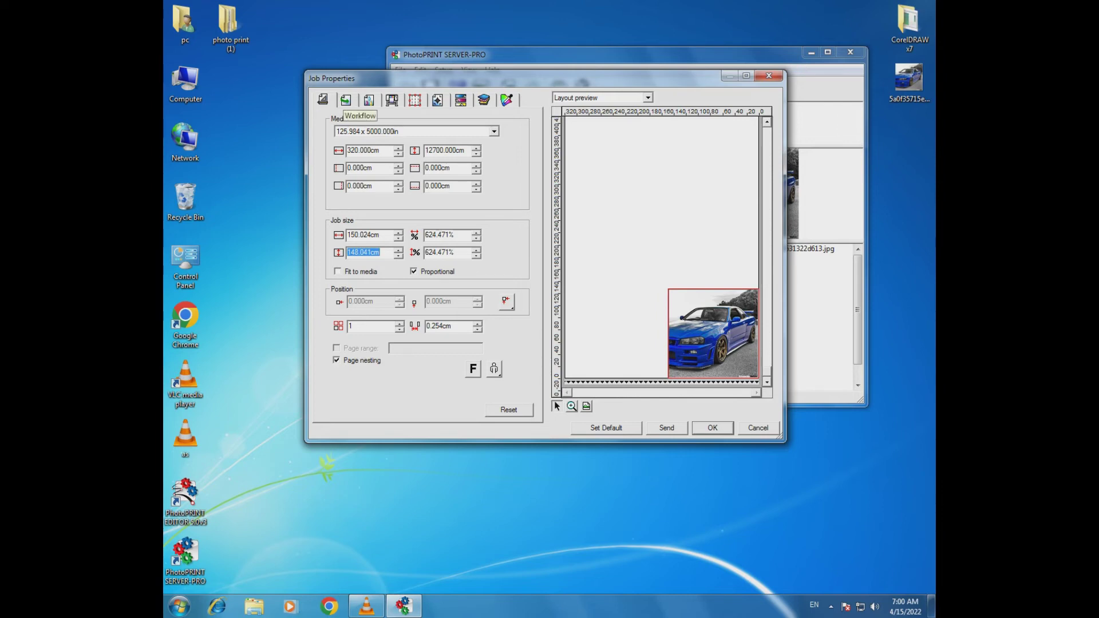
Apply the Xeos Banner 240dpi 4pass preset to the job.
left_click(346, 100)
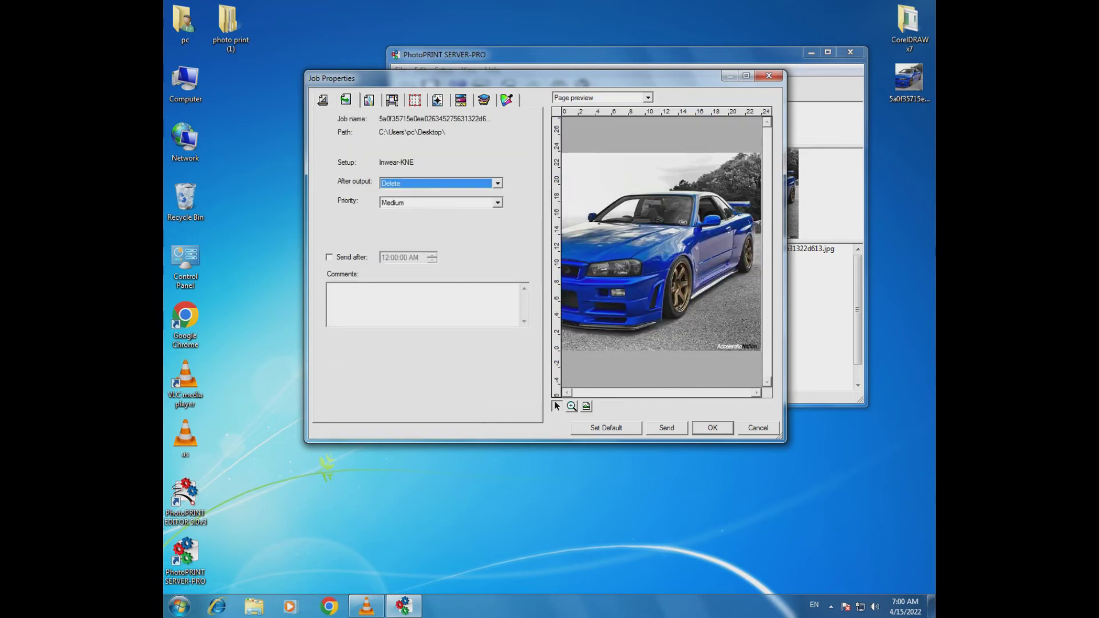
key("ctrl+Tab")
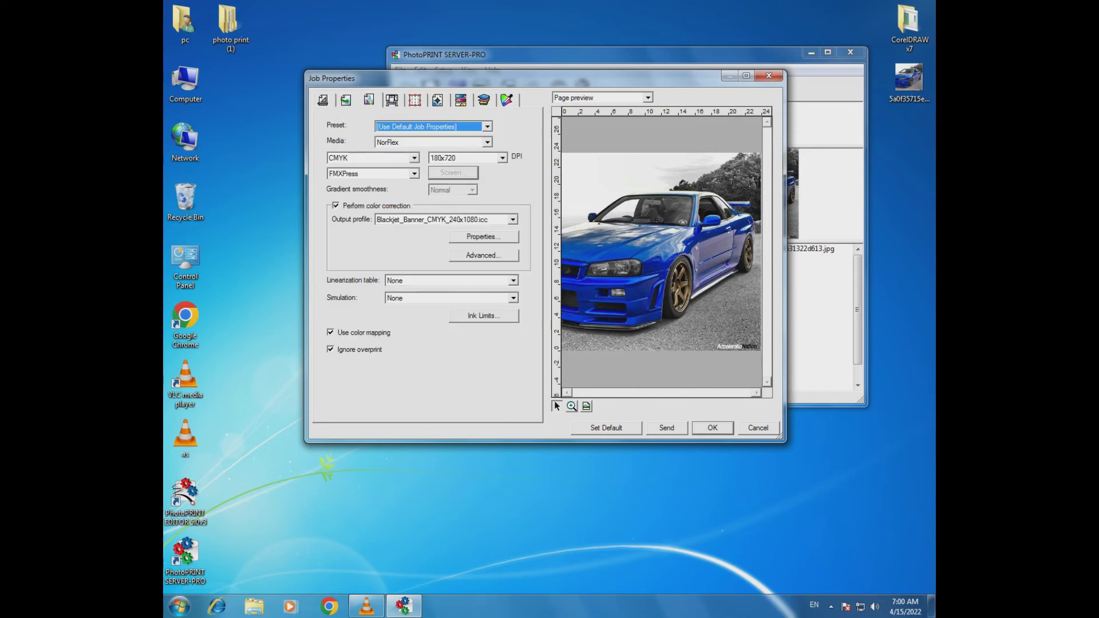
left_click(488, 127)
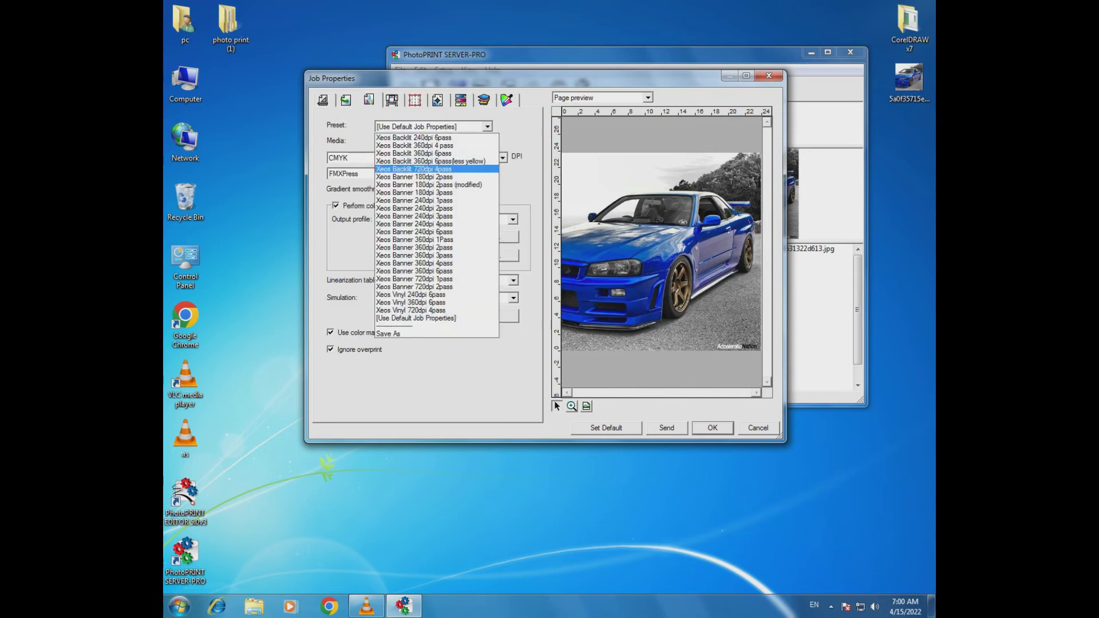
key("Down")
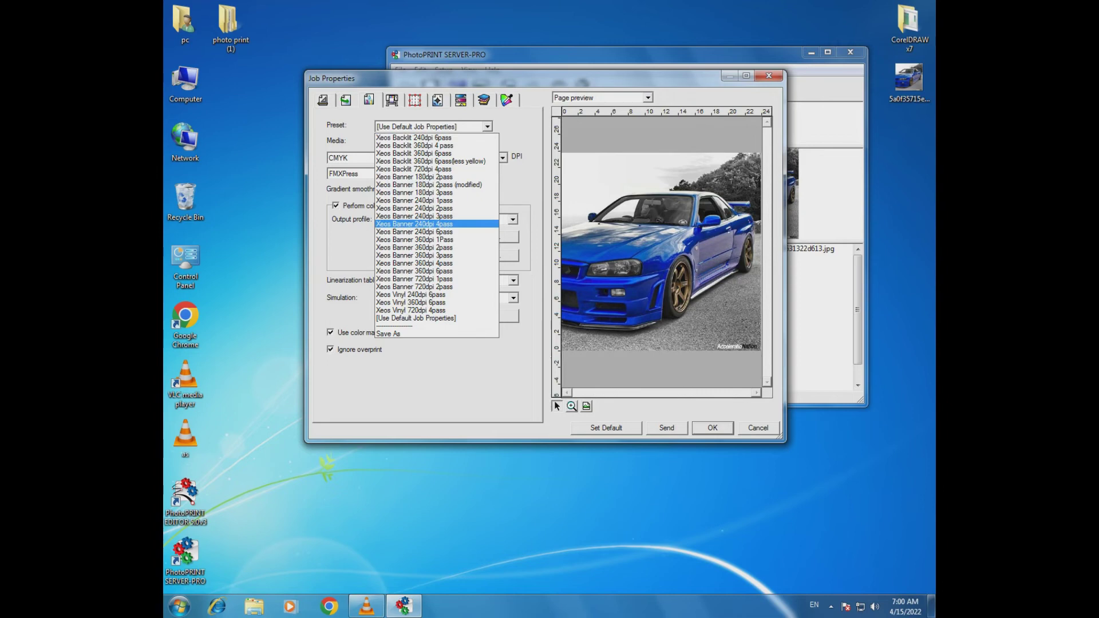
key("Return")
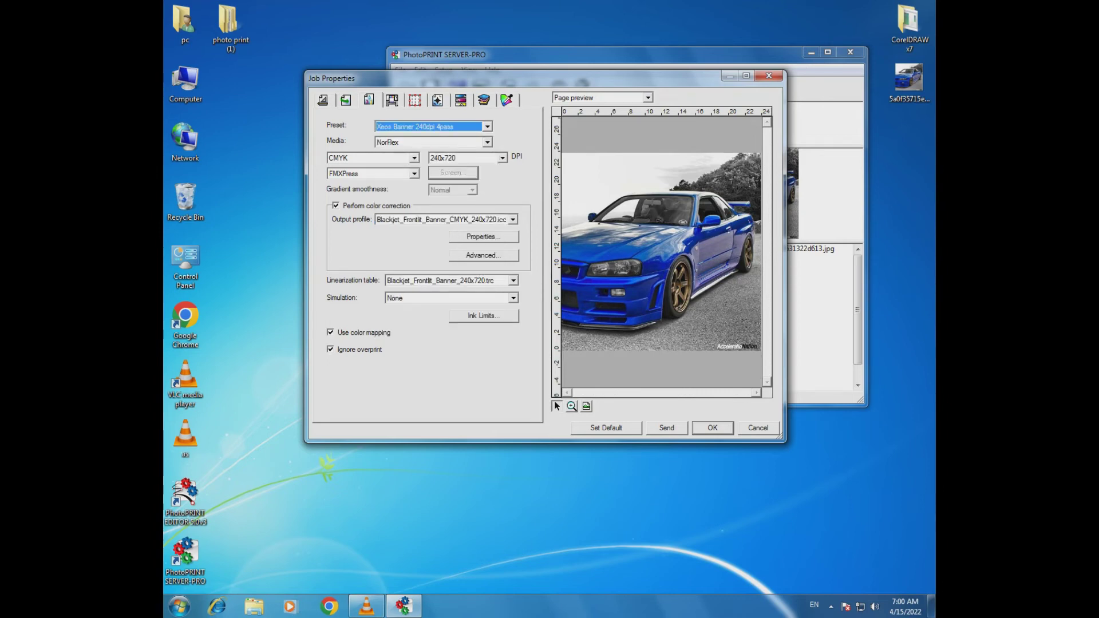
Turn off Preserve Pure Hue for all colors of bitmaps in the job's advanced color management and accept the settings.
left_click(484, 256)
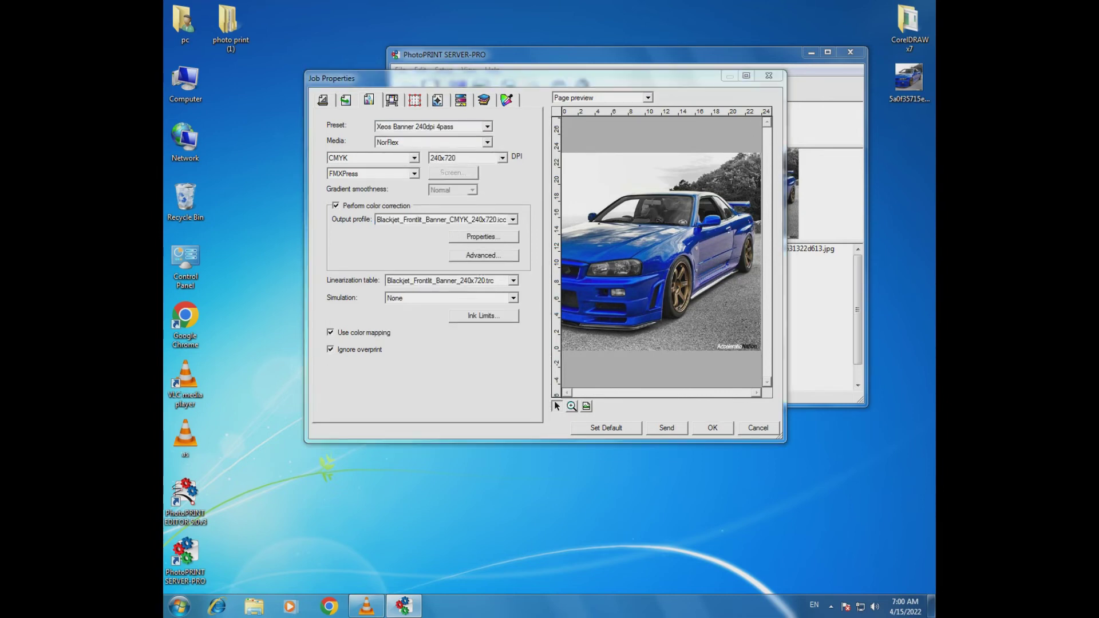
left_click(646, 267)
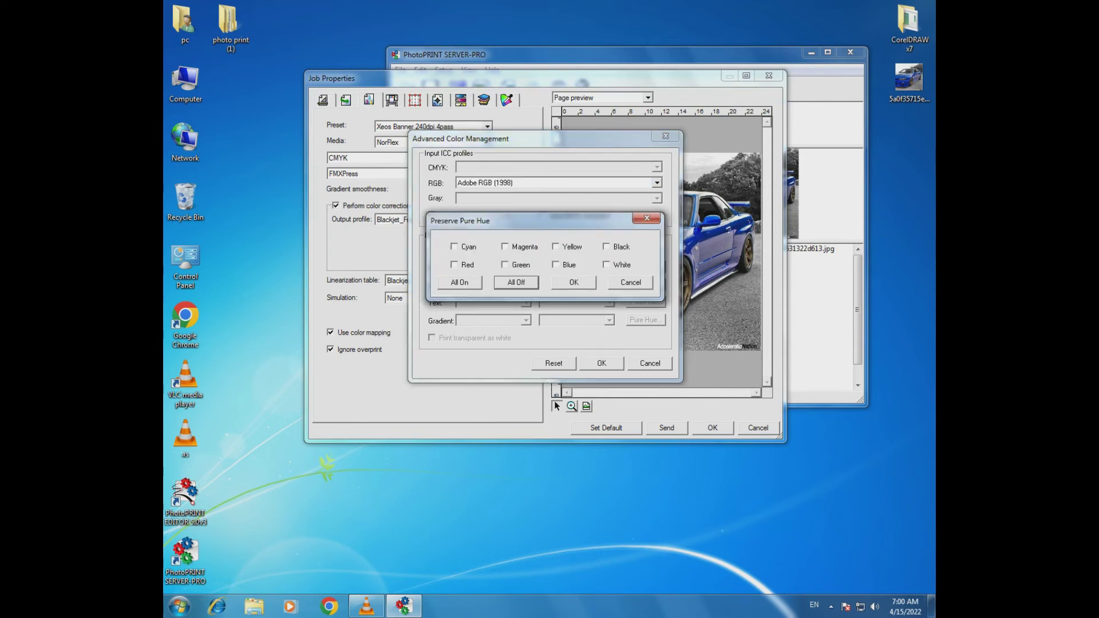
key("Tab")
key("Return")
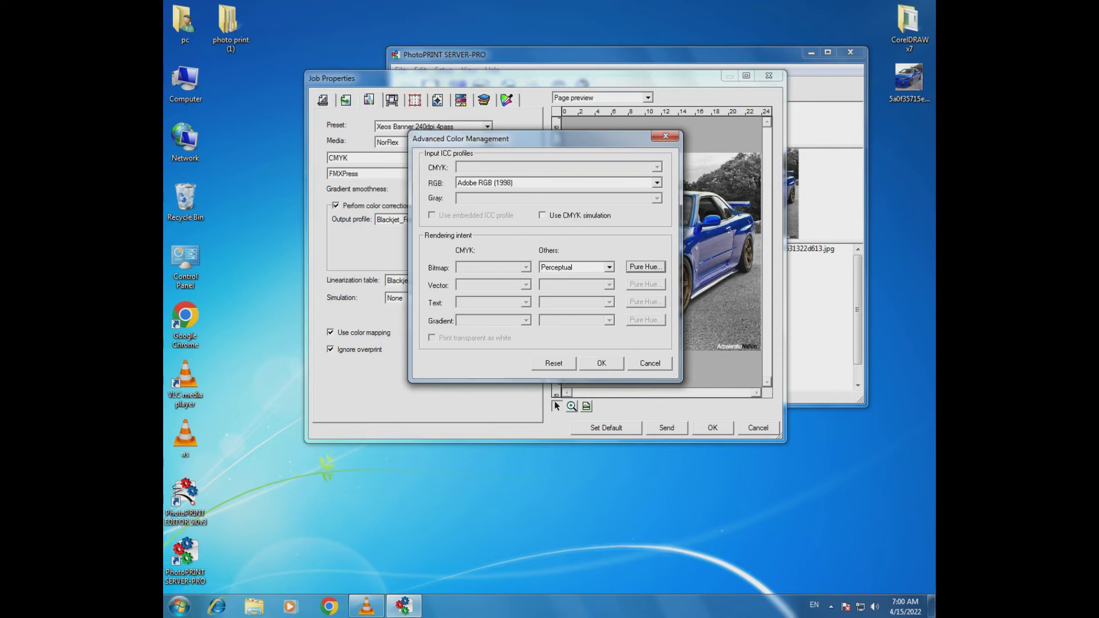
key("Tab")
key("Tab")
key("Return")
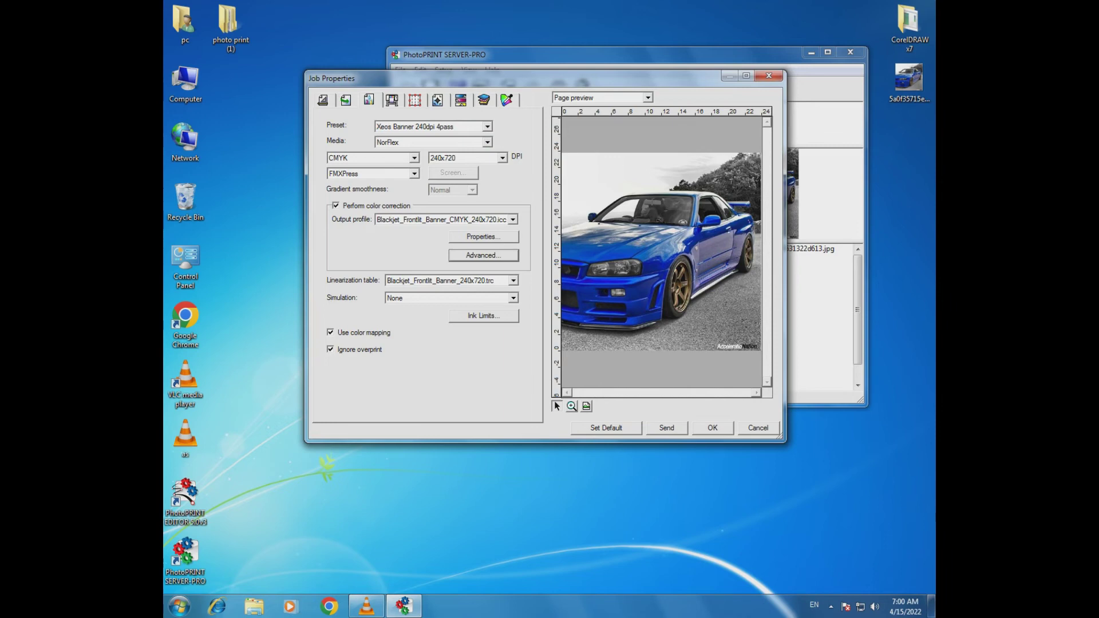
Lower the ink limits of all four ink channels for the job, then accept the limits and the job properties.
key("Tab")
key("Tab")
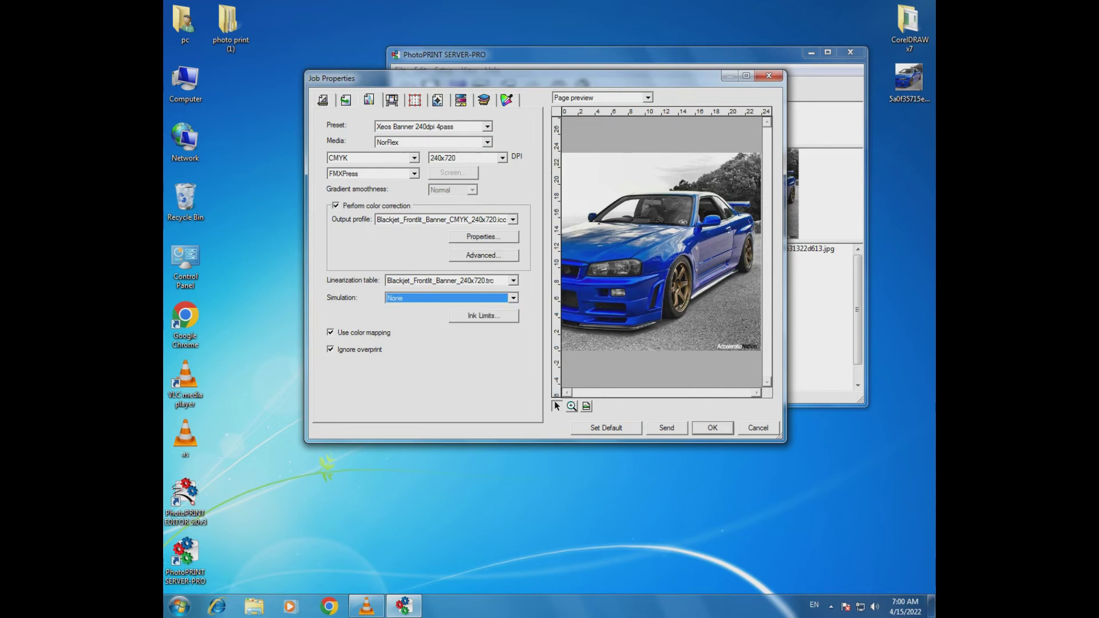
key("Tab")
key("Return")
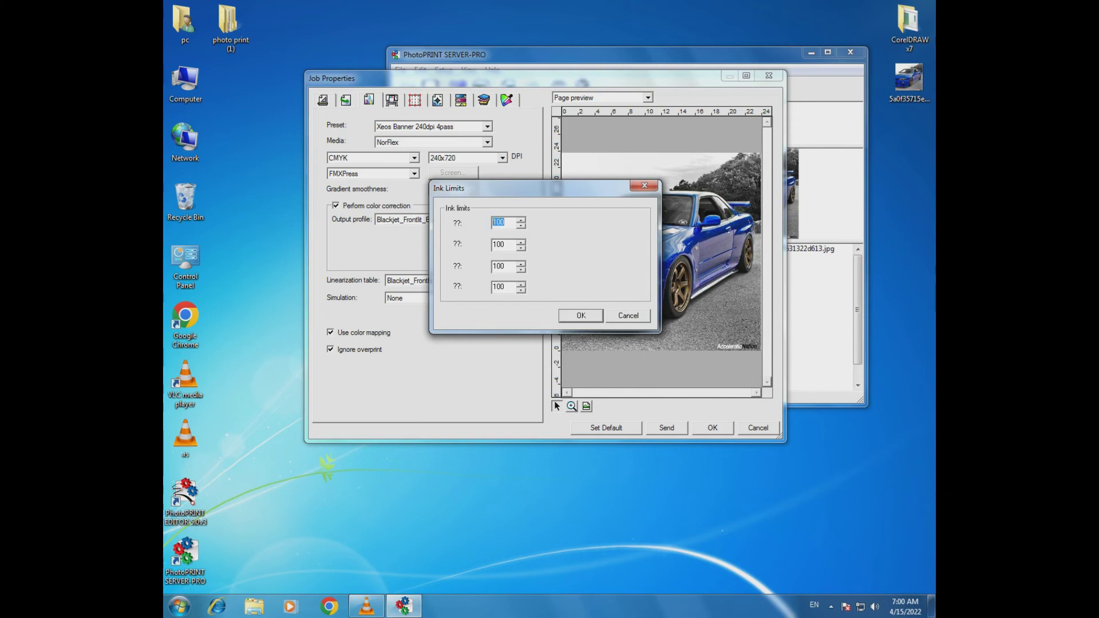
key("Down")
key("Down")
key("Tab")
key("Down")
key("Down")
key("Down")
key("Down")
key("Down")
key("Tab")
key("Down")
key("Down")
key("Down")
key("Down")
key("Down")
key("Tab")
key("Down")
key("Down")
key("Down")
key("Down")
key("Down")
key("Down")
key("Tab")
key("Return")
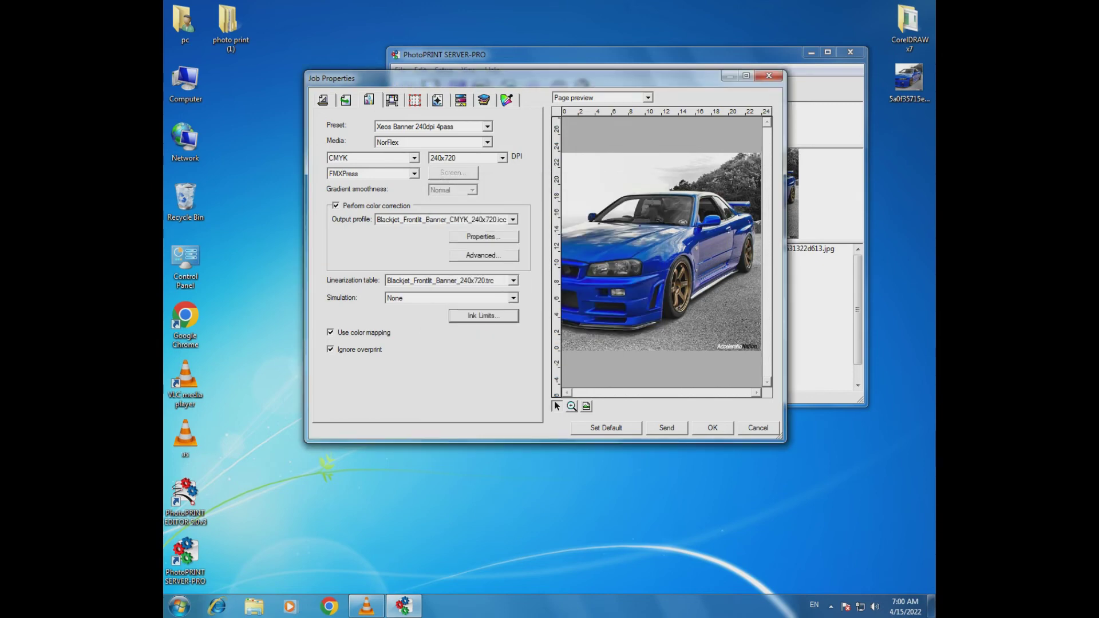
left_click(712, 428)
key("Return")
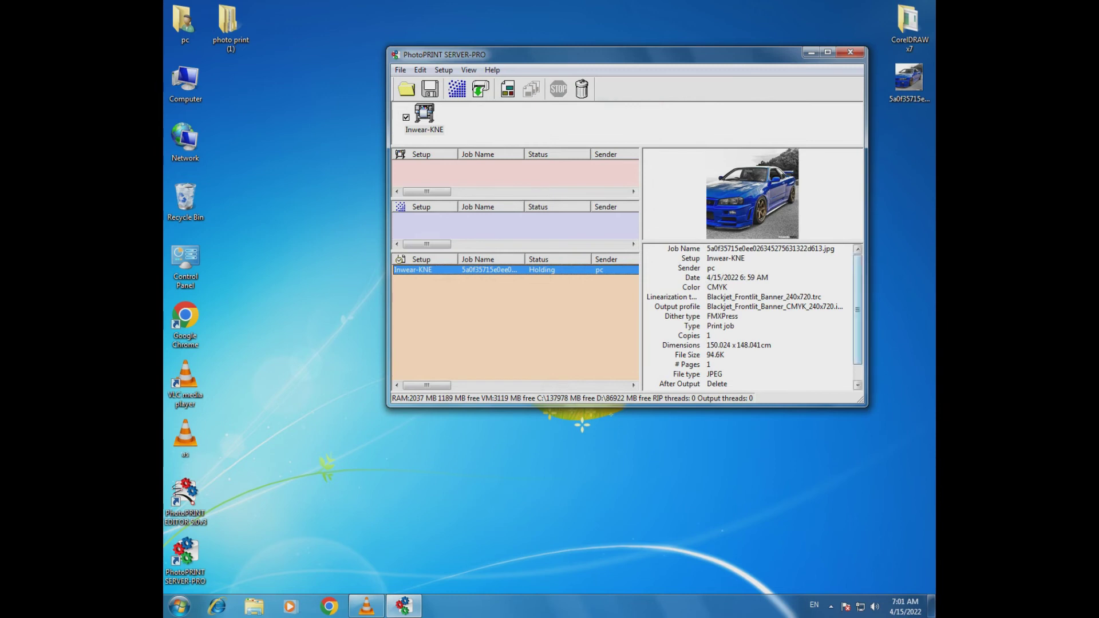
Save the held Inwear-KNE job to the desktop as sssss in native .prt format.
mouse_move(857, 310)
left_mouse_down()
mouse_move(857, 325)
mouse_move(857, 309)
left_mouse_up()
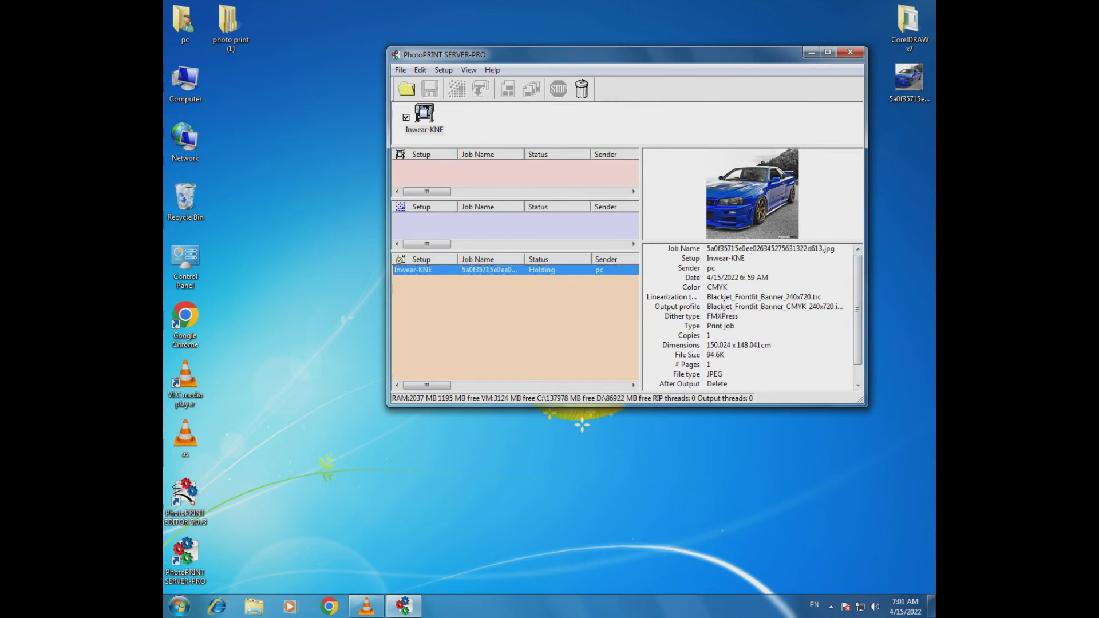
right_click(496, 270)
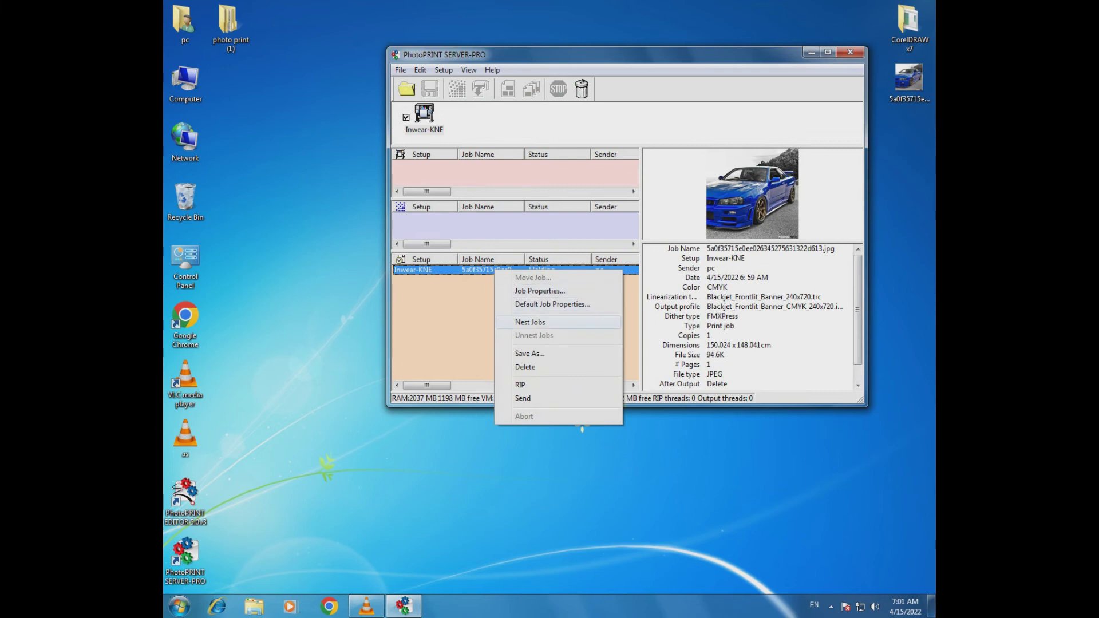
left_click(530, 354)
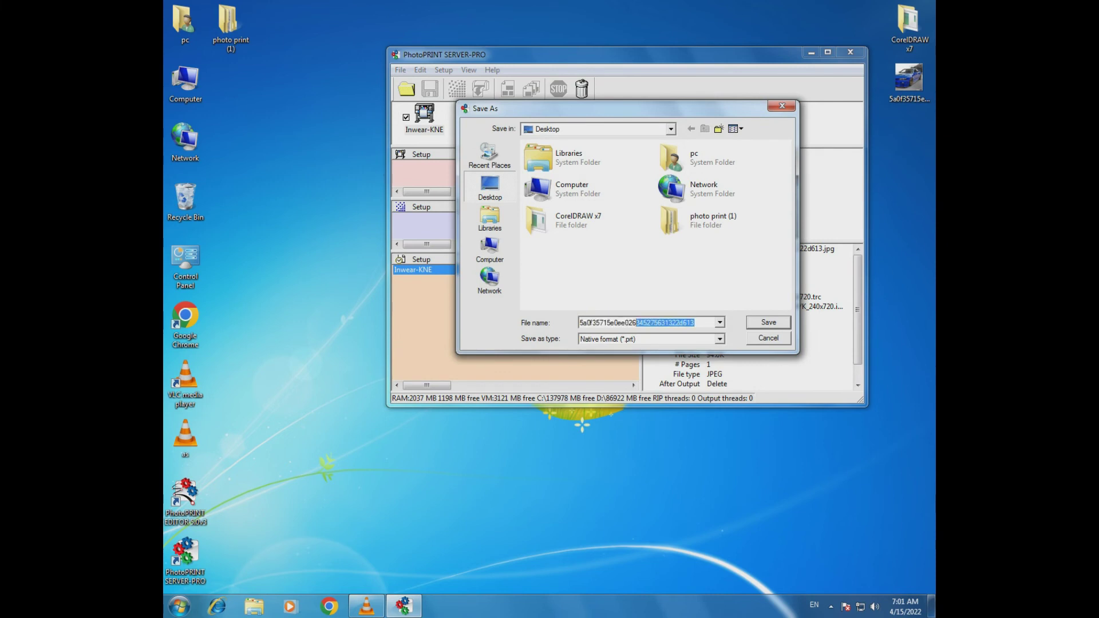
type("sssss")
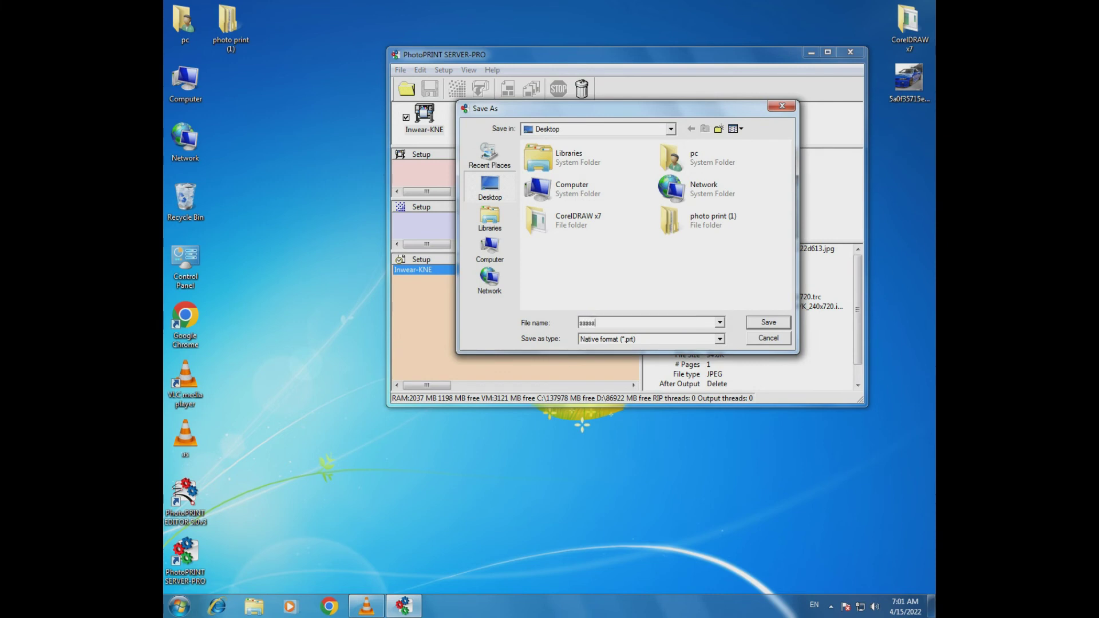
key("Return")
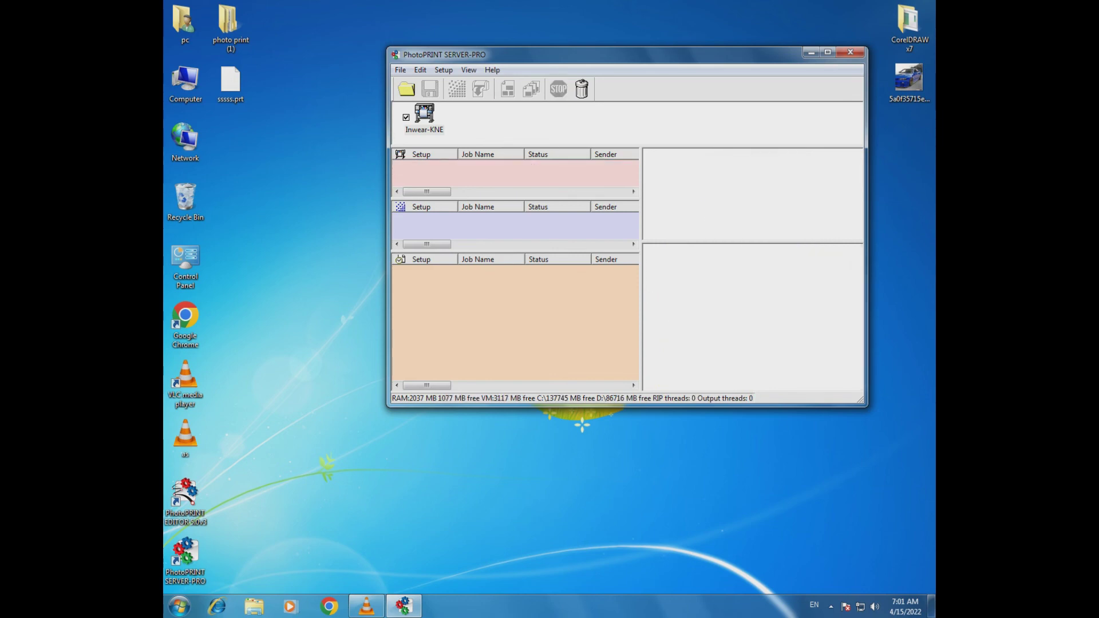
Move the print server window aside and view the file properties of sssss.prt on the desktop.
left_click_drag(573, 55, 647, 65)
left_click(231, 84)
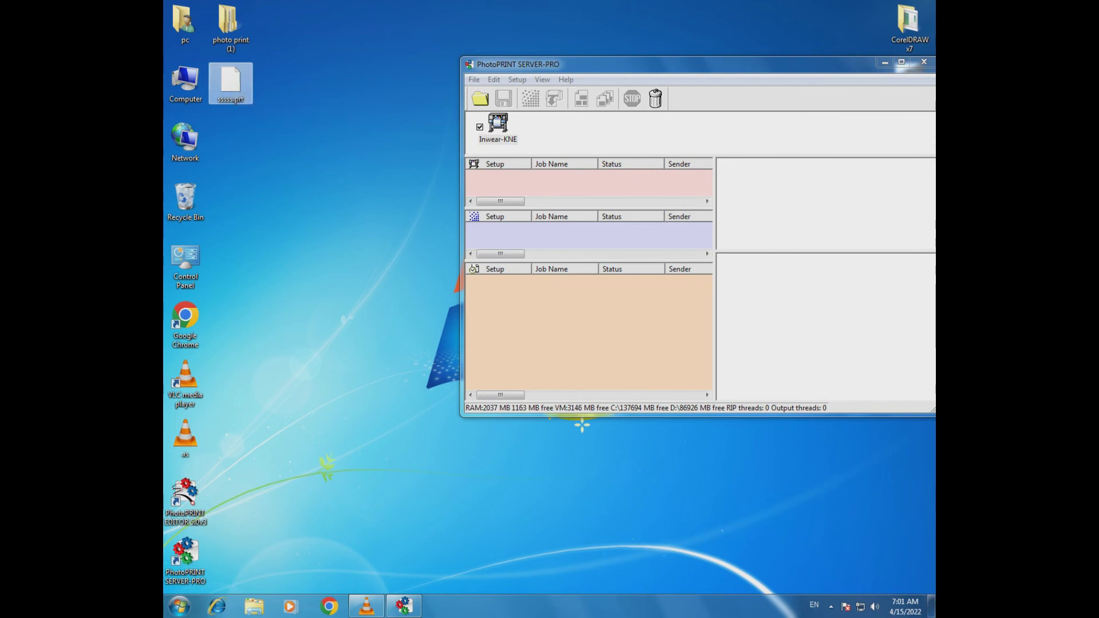
right_click(237, 101)
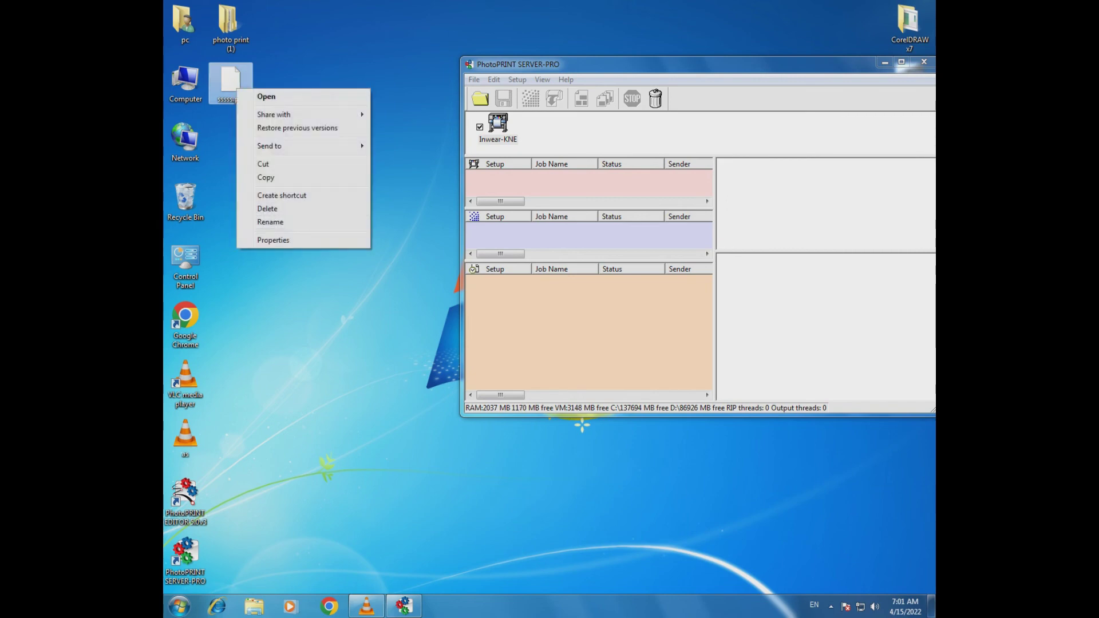
left_click(261, 237)
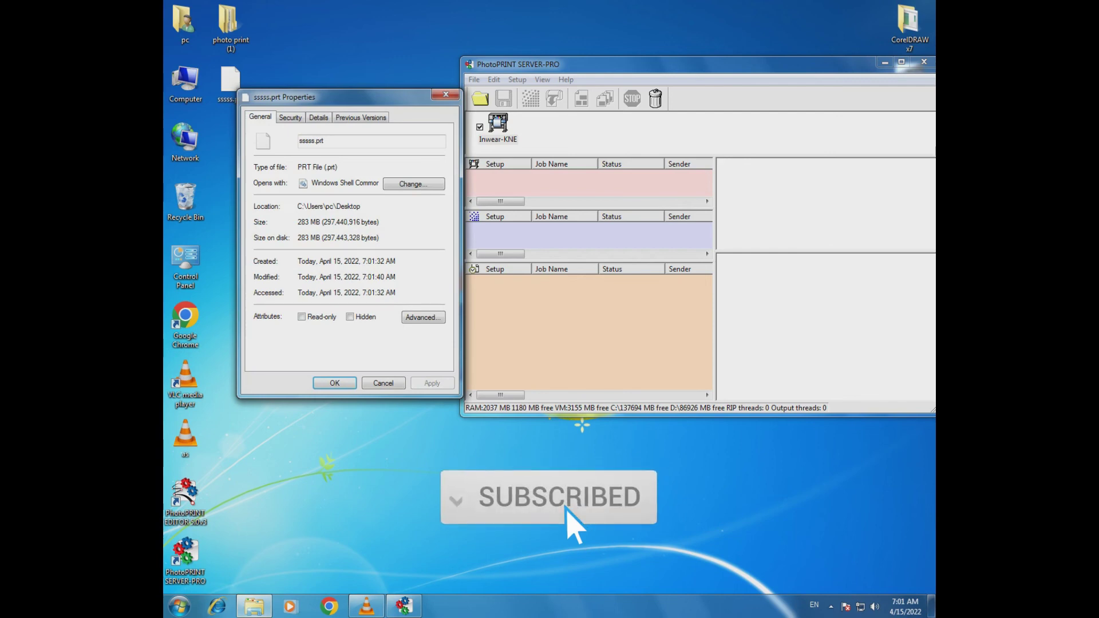